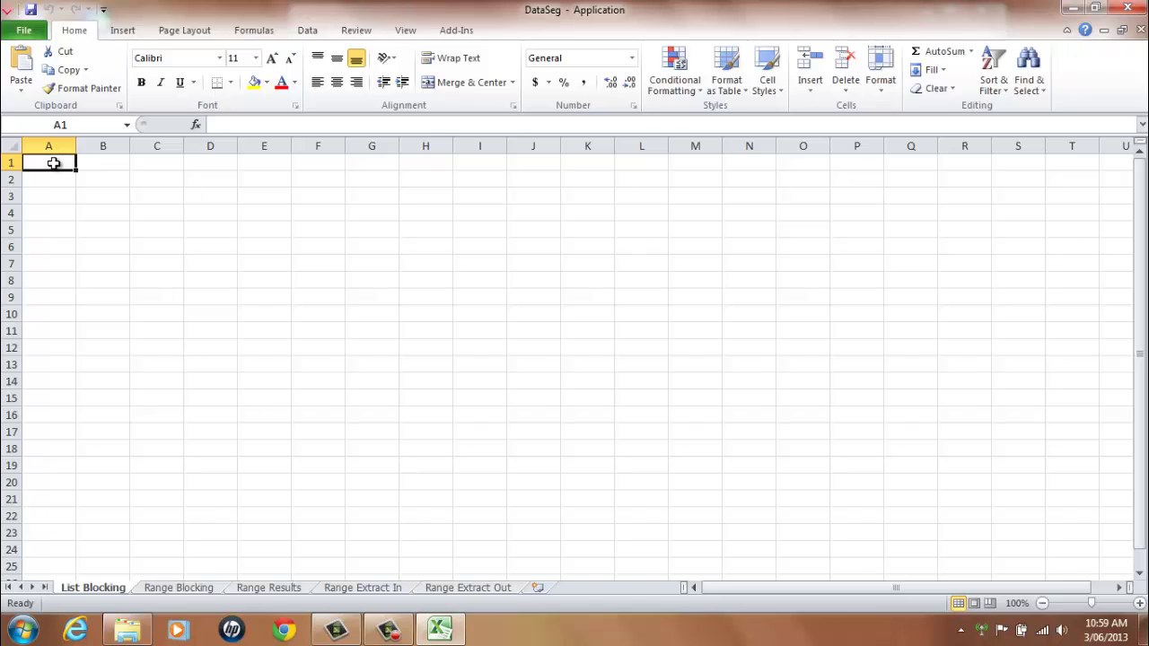
# Load the List QA Doco worksheet of DataSeg DataSets QA from the Pasync Doco Data Seg folder as the List Blocking data set
pyautogui.click(451, 34)
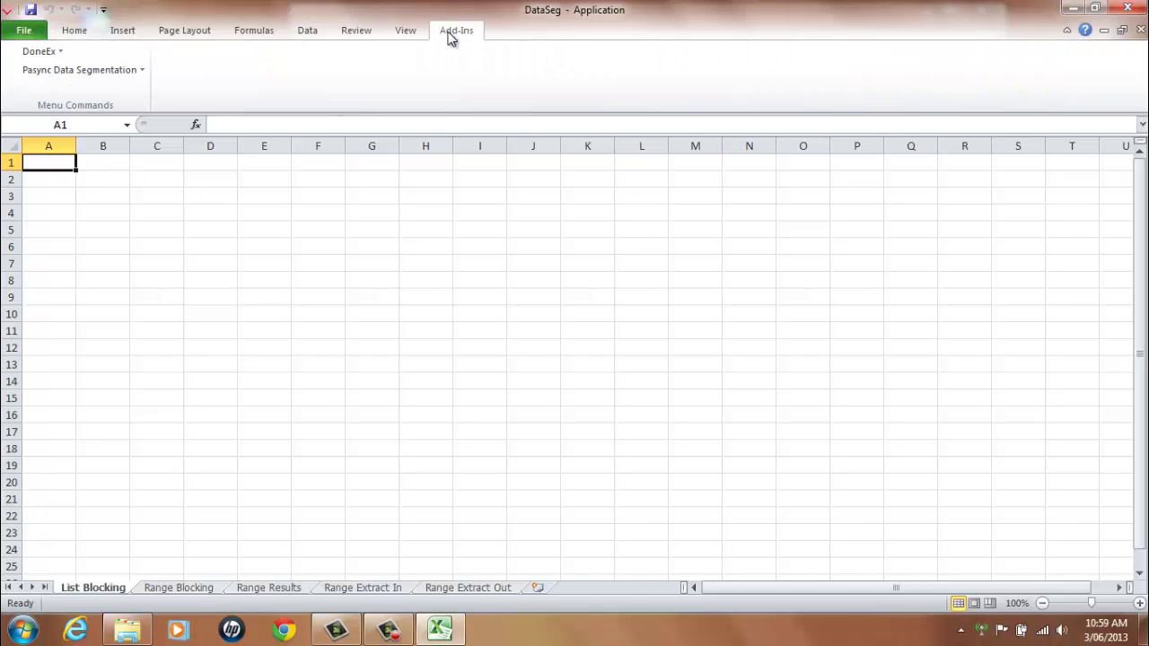
pyautogui.click(141, 73)
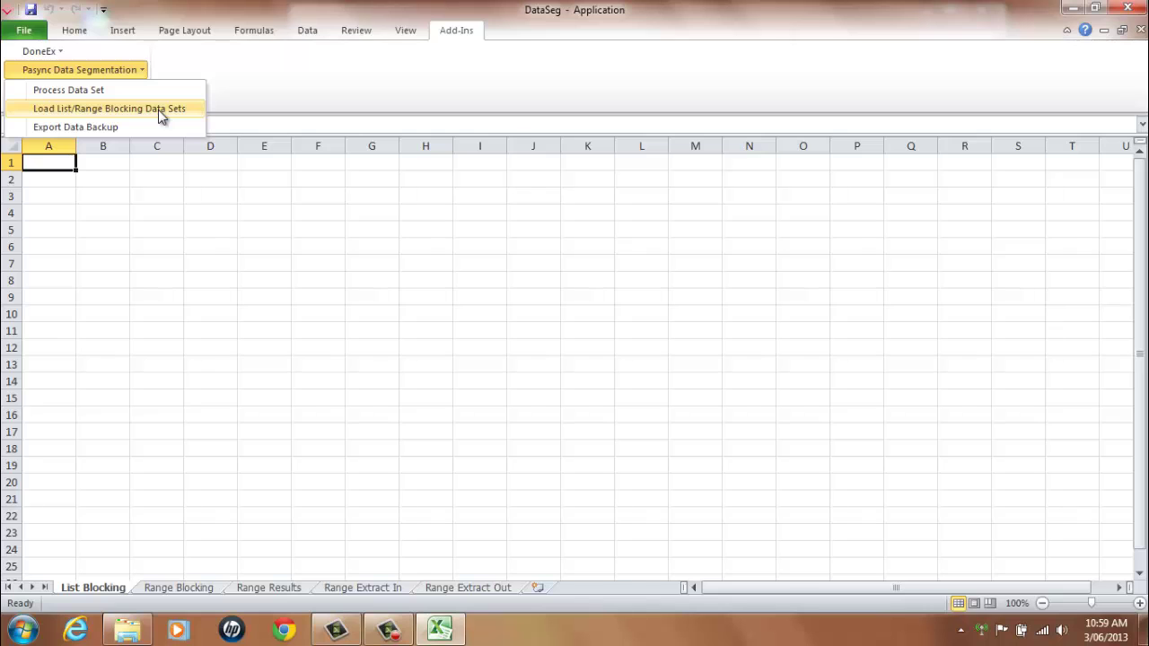
pyautogui.click(157, 110)
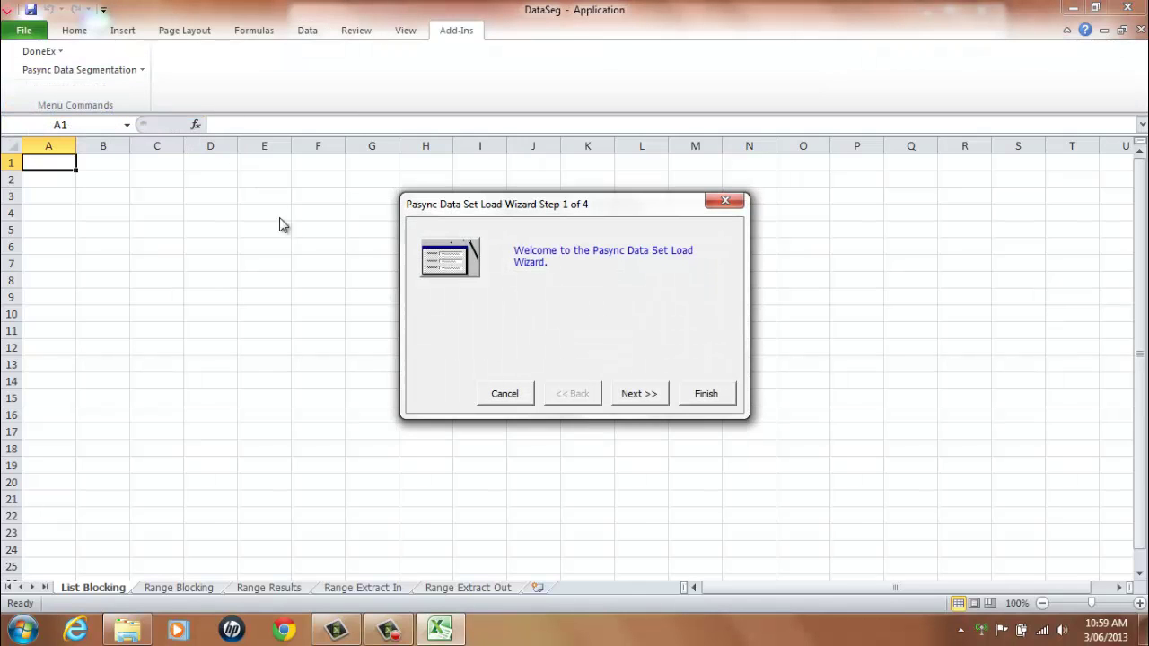
pyautogui.click(638, 395)
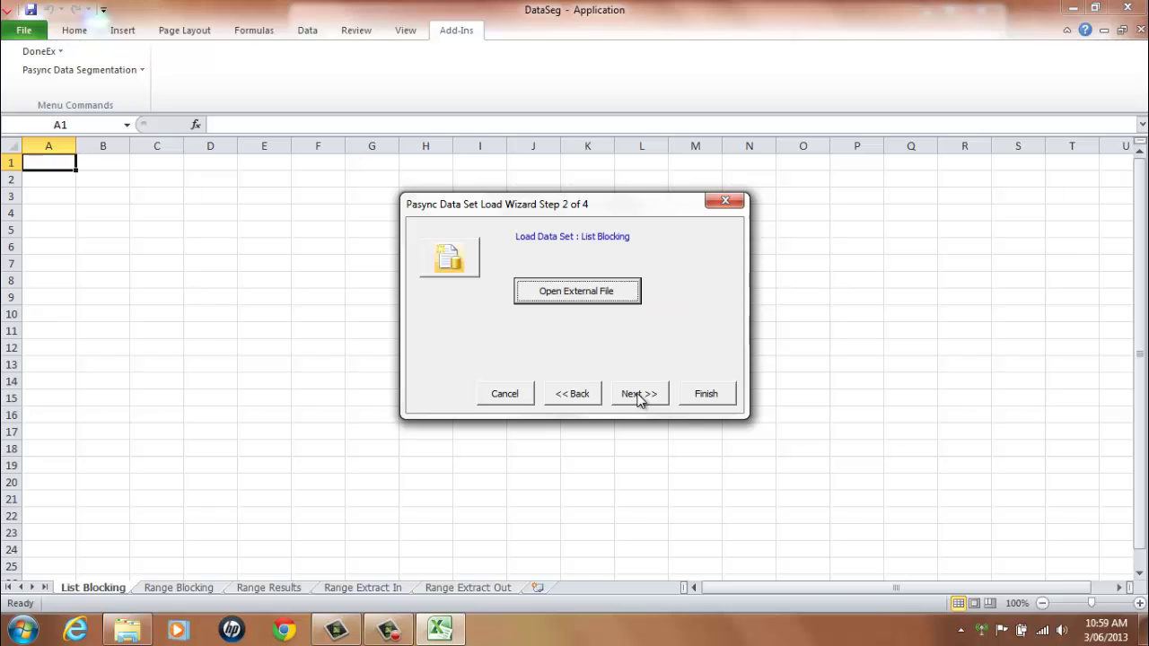
pyautogui.click(579, 294)
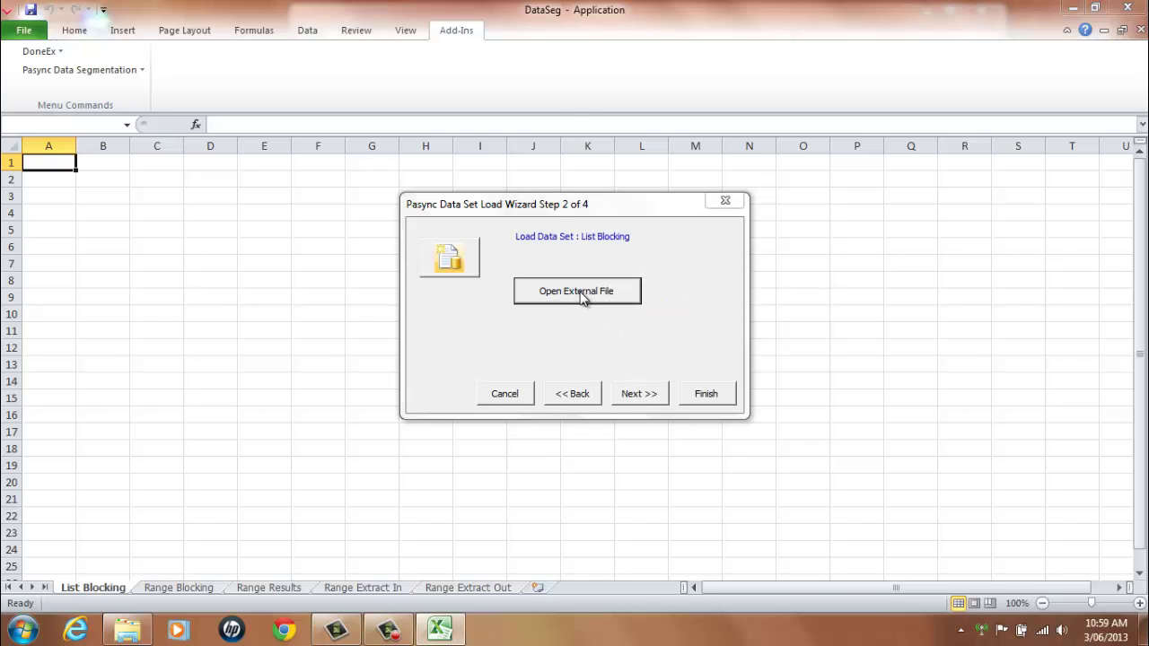
pyautogui.doubleClick(312, 133)
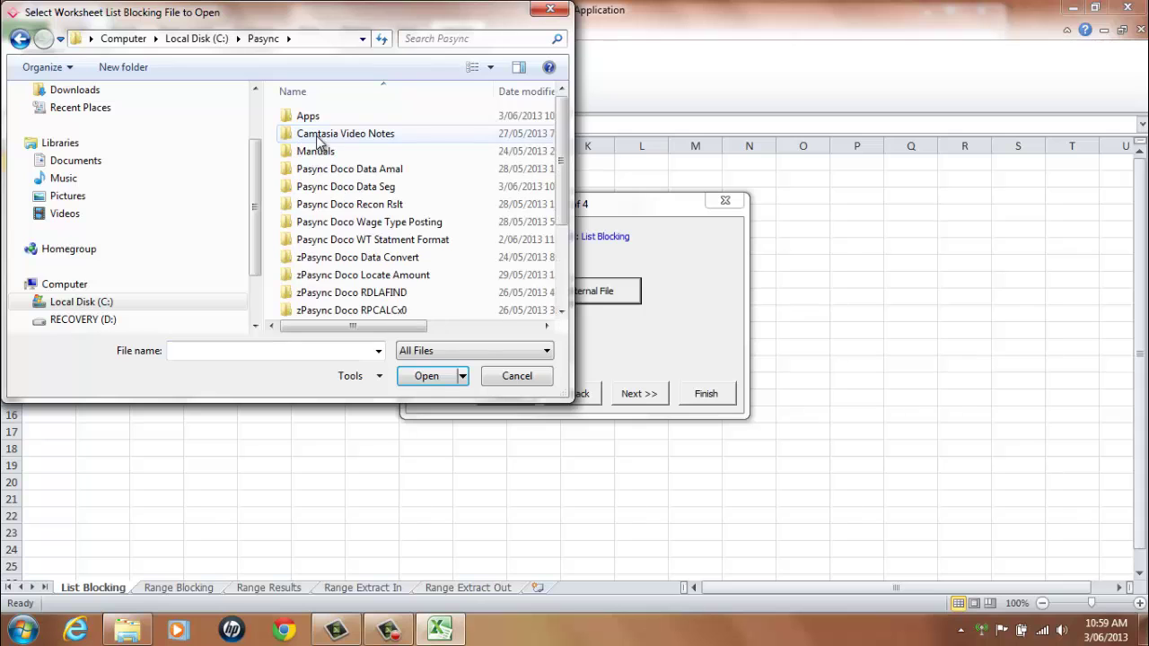
pyautogui.doubleClick(332, 187)
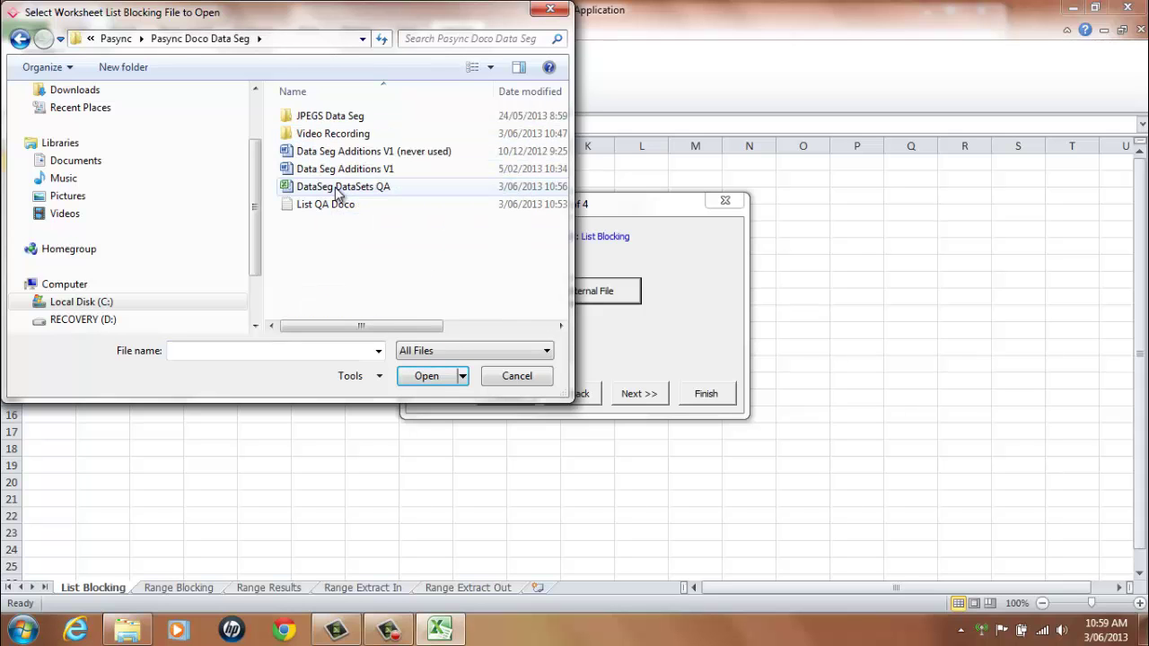
pyautogui.doubleClick(338, 188)
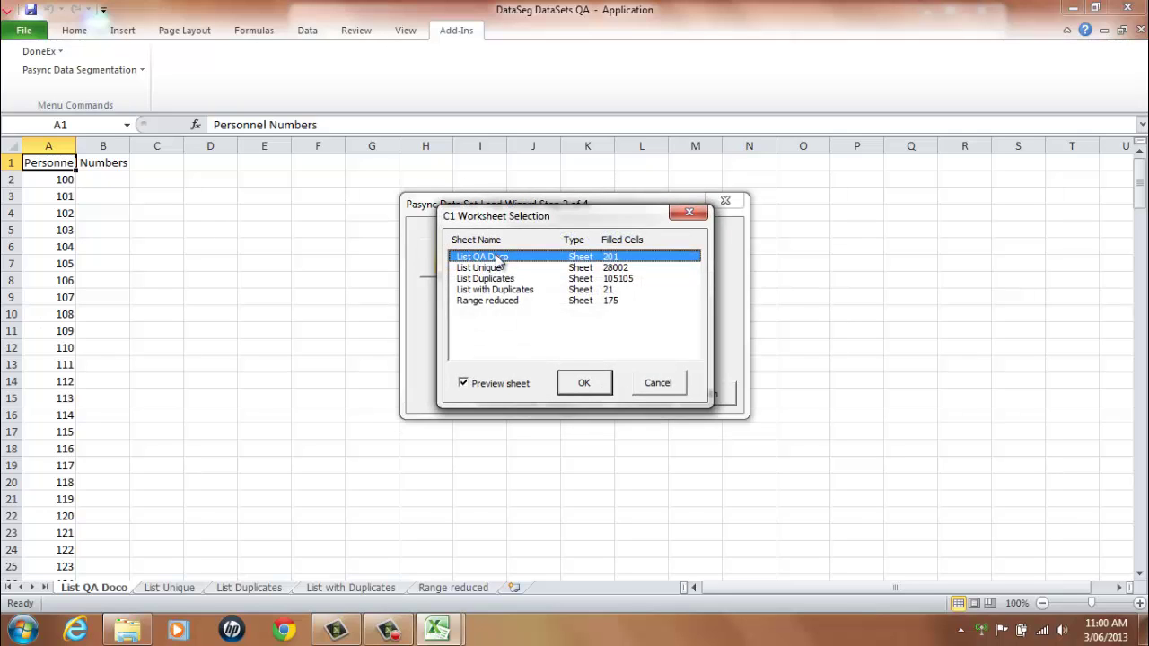
pyautogui.click(583, 386)
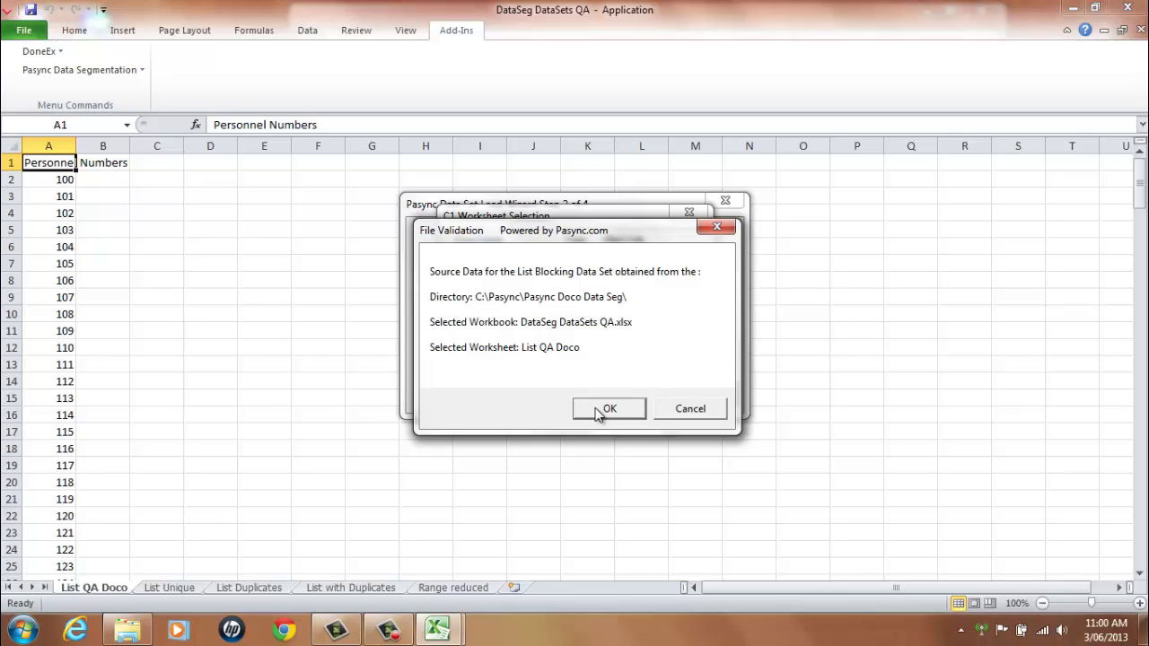
pyautogui.click(598, 411)
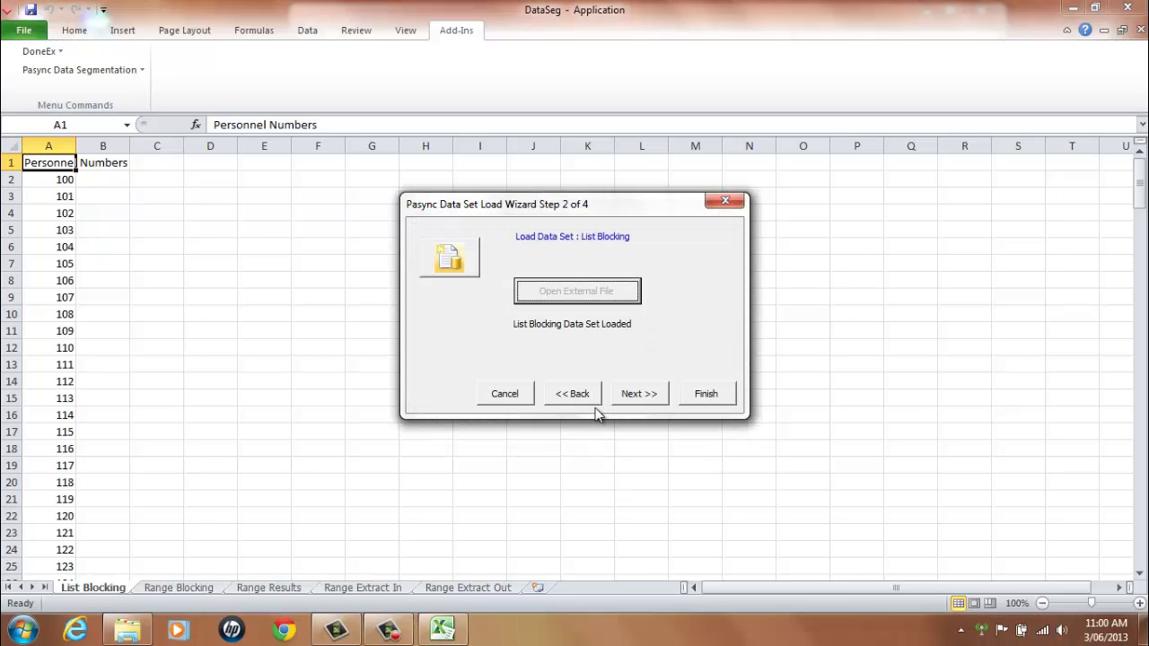
# Load the Range reduced worksheet of DataSeg DataSets QA as the Range Blocking data set and finish the load wizard
pyautogui.click(639, 402)
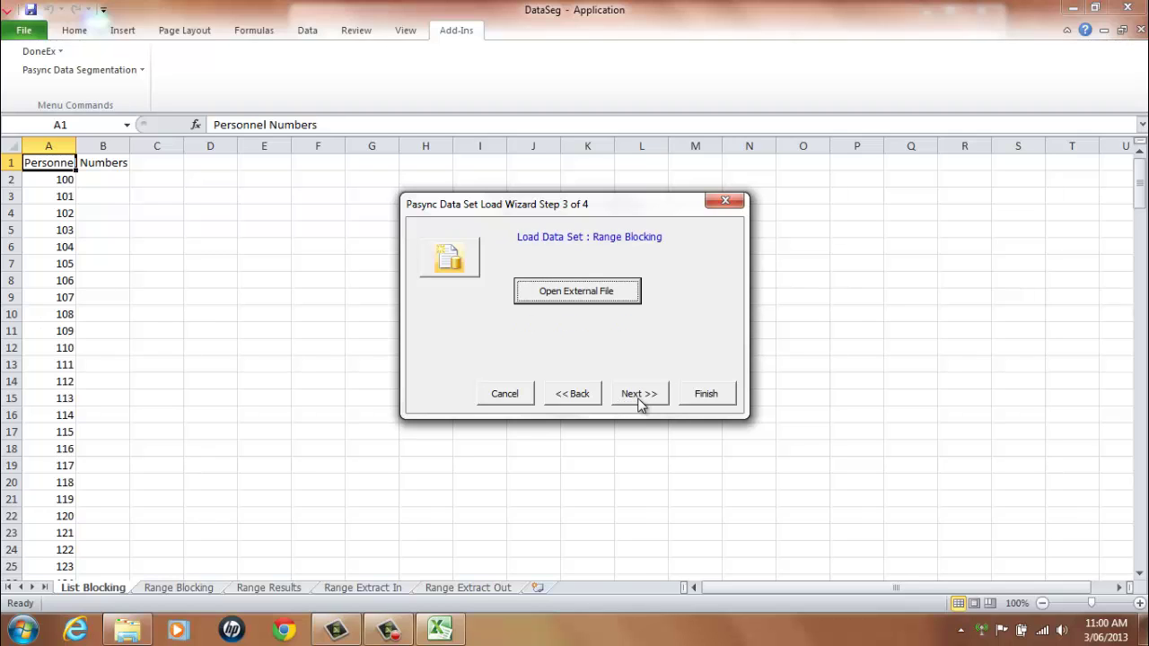
pyautogui.click(585, 293)
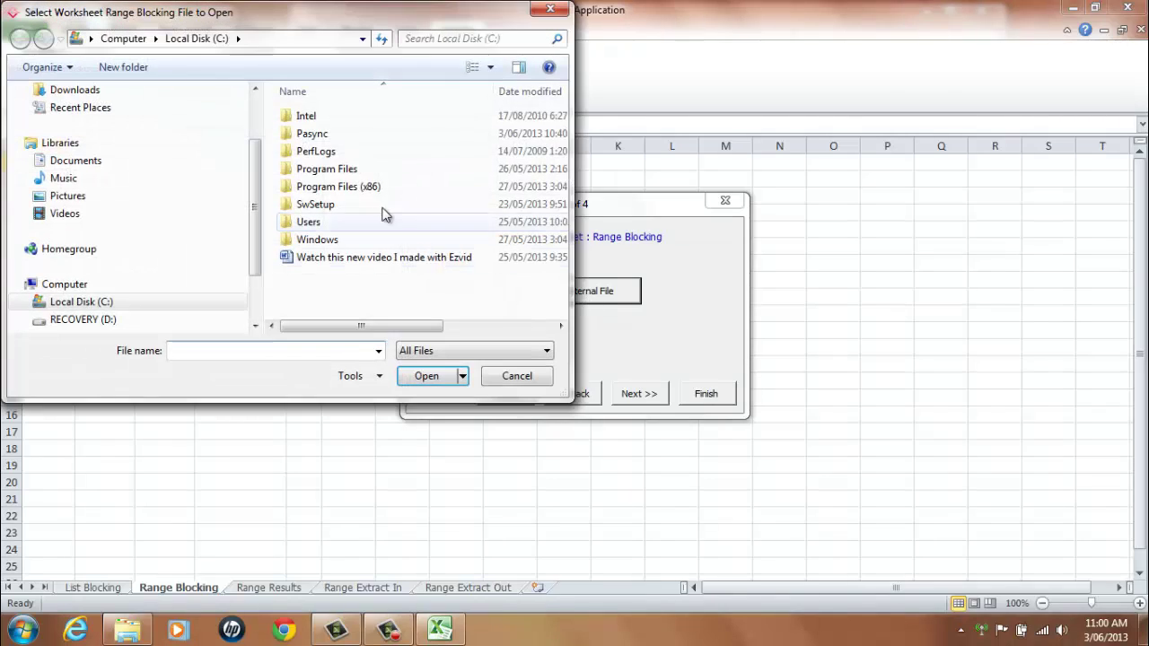
pyautogui.doubleClick(314, 135)
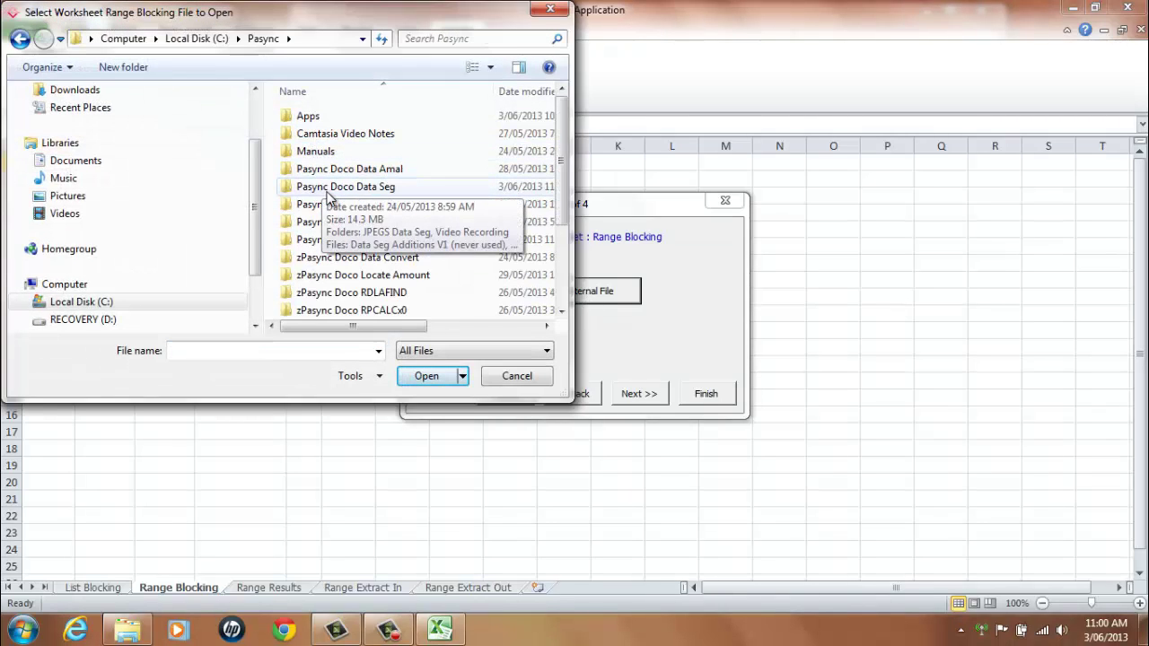
pyautogui.doubleClick(328, 187)
pyautogui.doubleClick(328, 187)
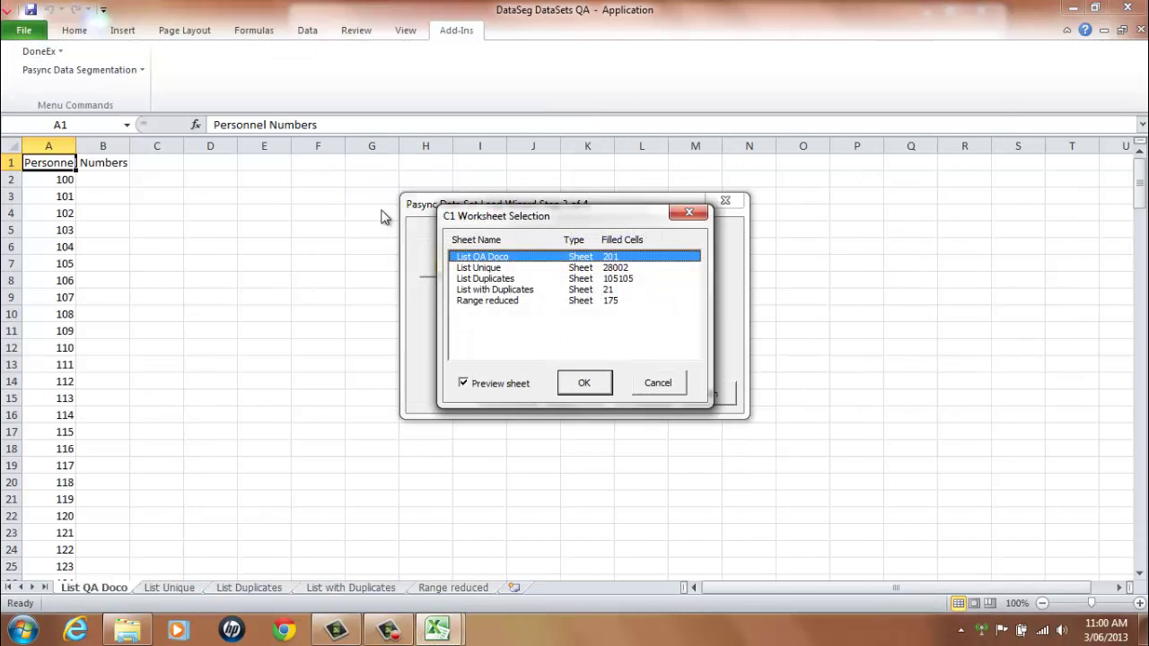
pyautogui.click(505, 300)
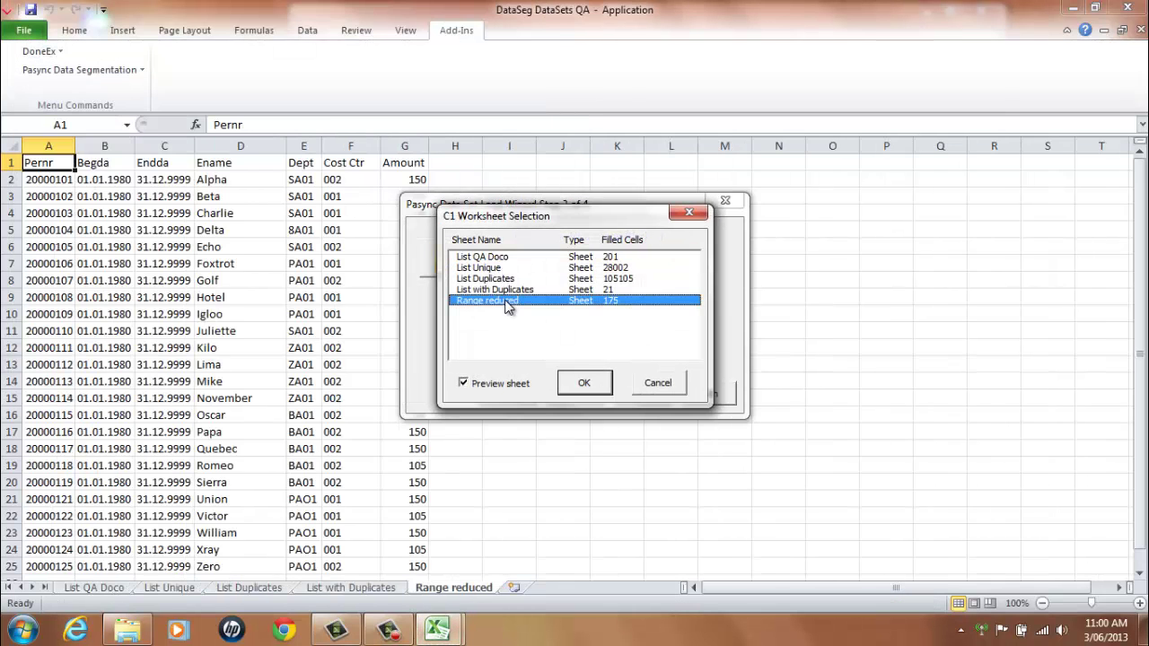
pyautogui.click(581, 384)
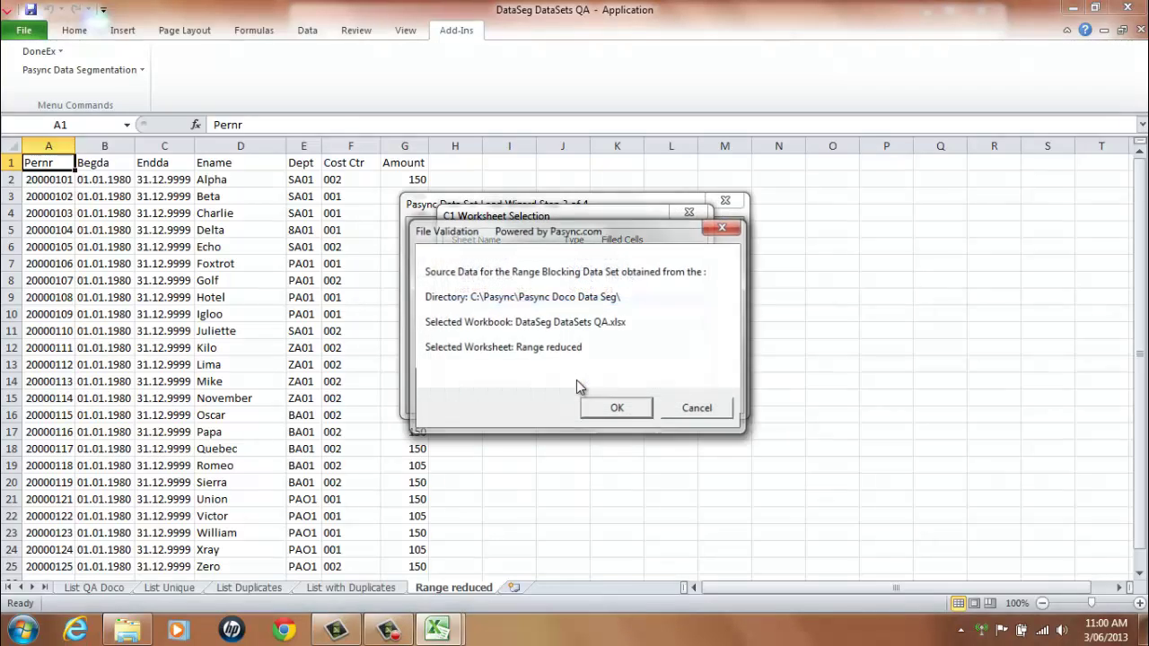
pyautogui.click(615, 411)
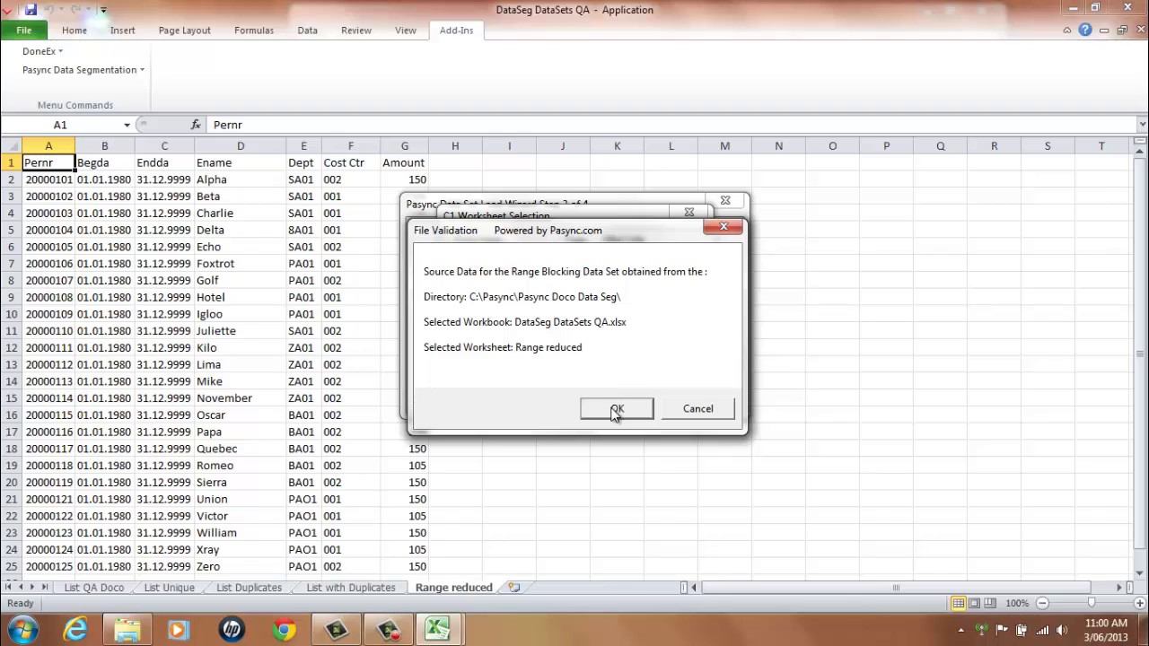
pyautogui.click(615, 410)
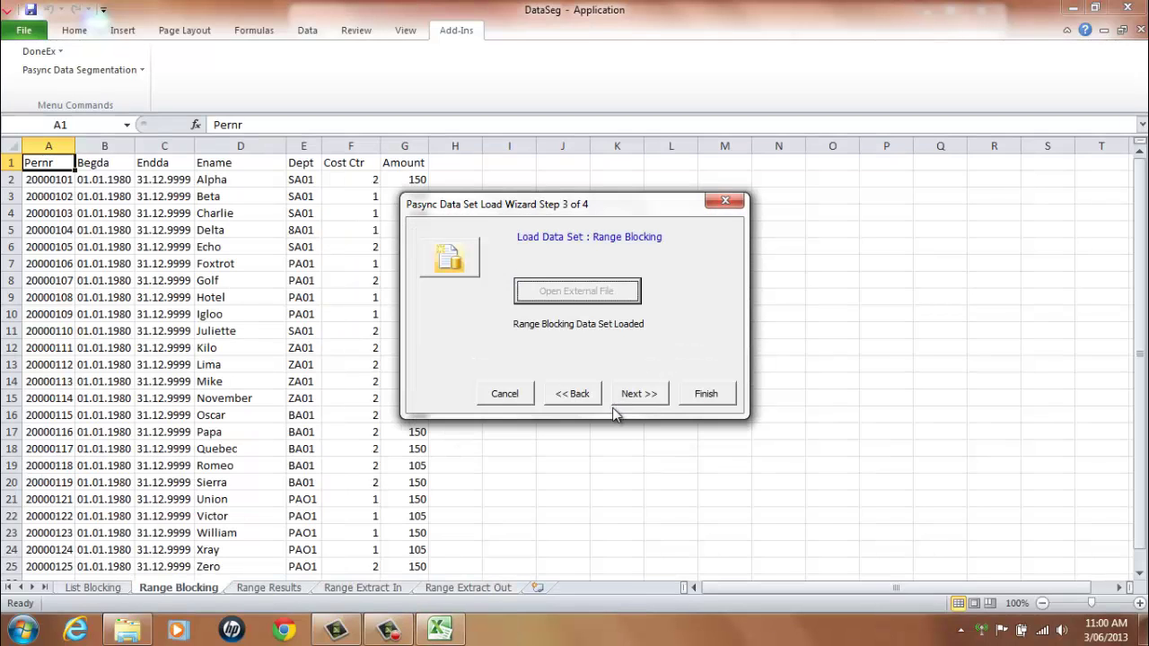
pyautogui.click(637, 396)
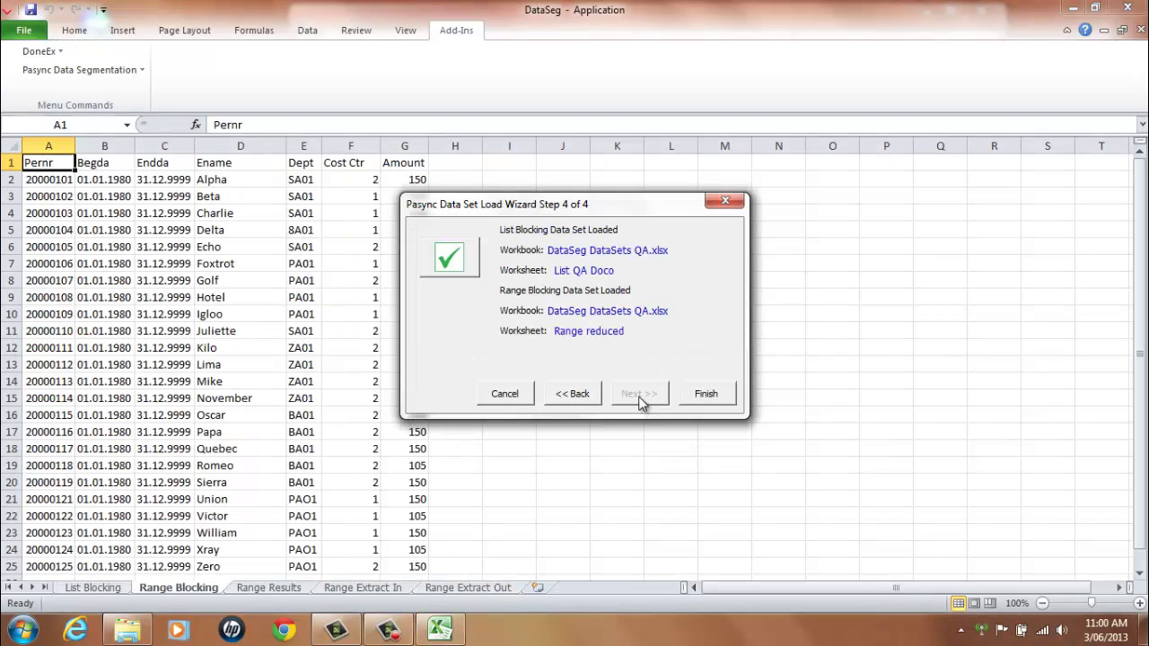
pyautogui.click(704, 398)
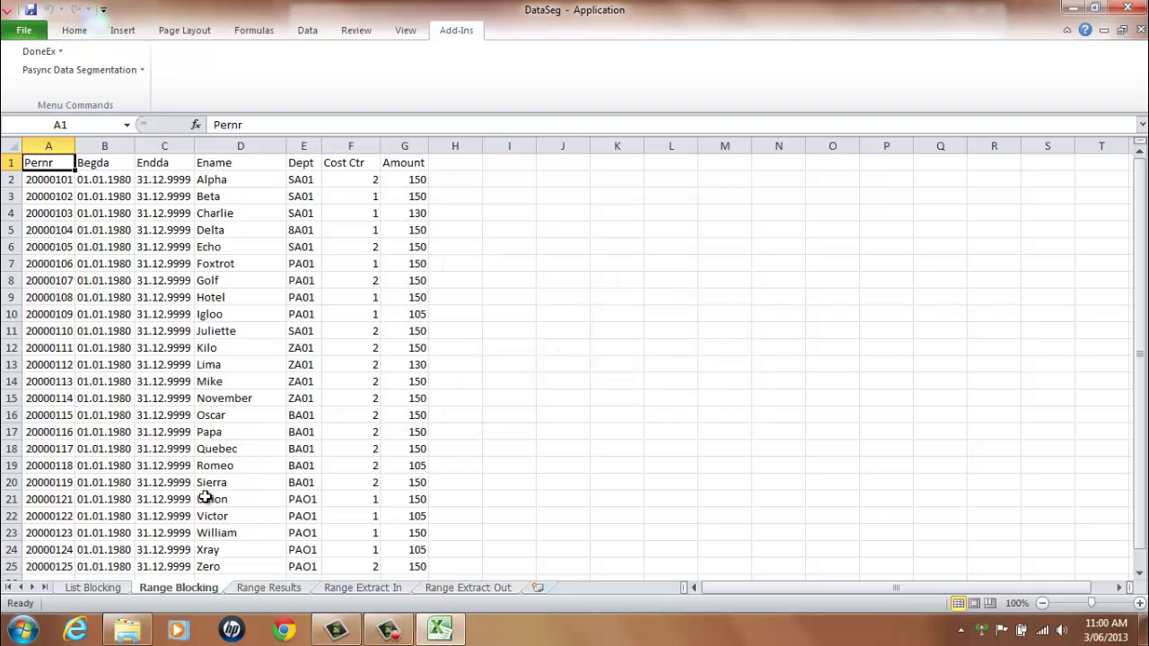
# Process the List Blocking data set with List Parameters set to 5 segments and a header row, and close the entry form
pyautogui.click(99, 589)
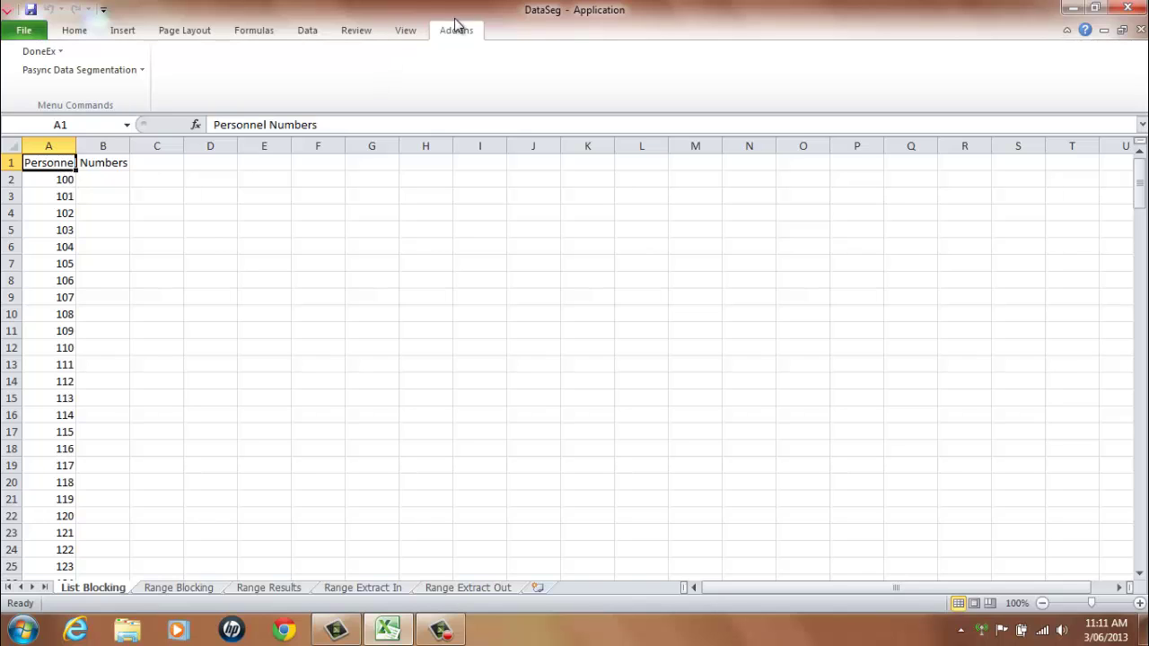
pyautogui.click(141, 74)
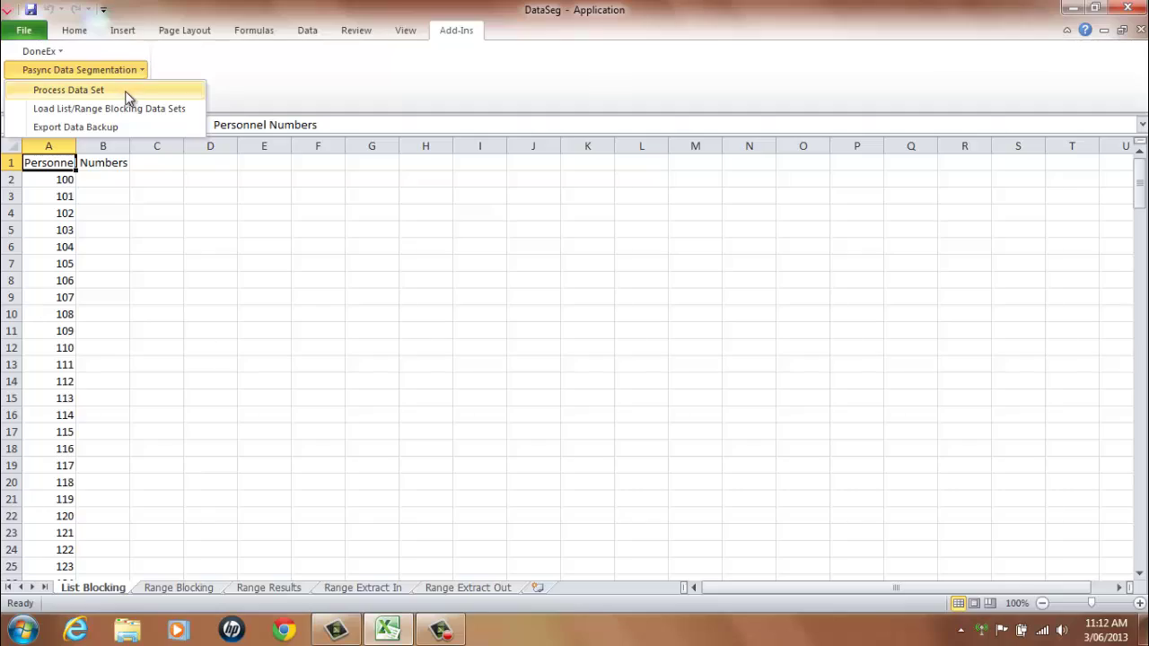
pyautogui.click(126, 95)
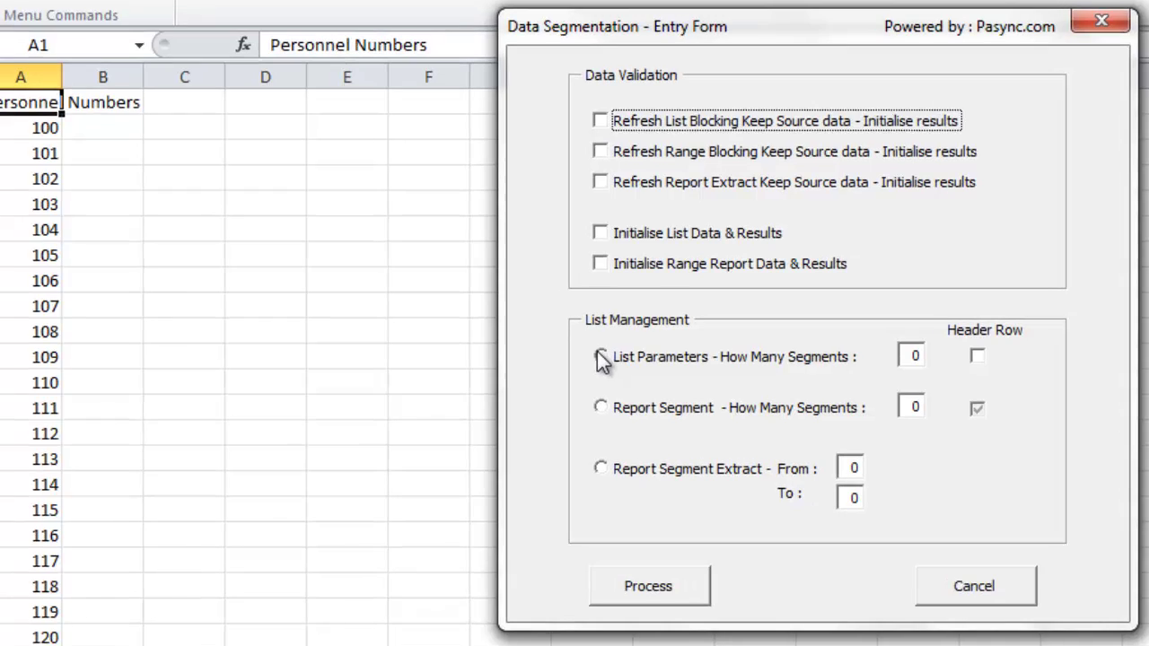
pyautogui.click(570, 351)
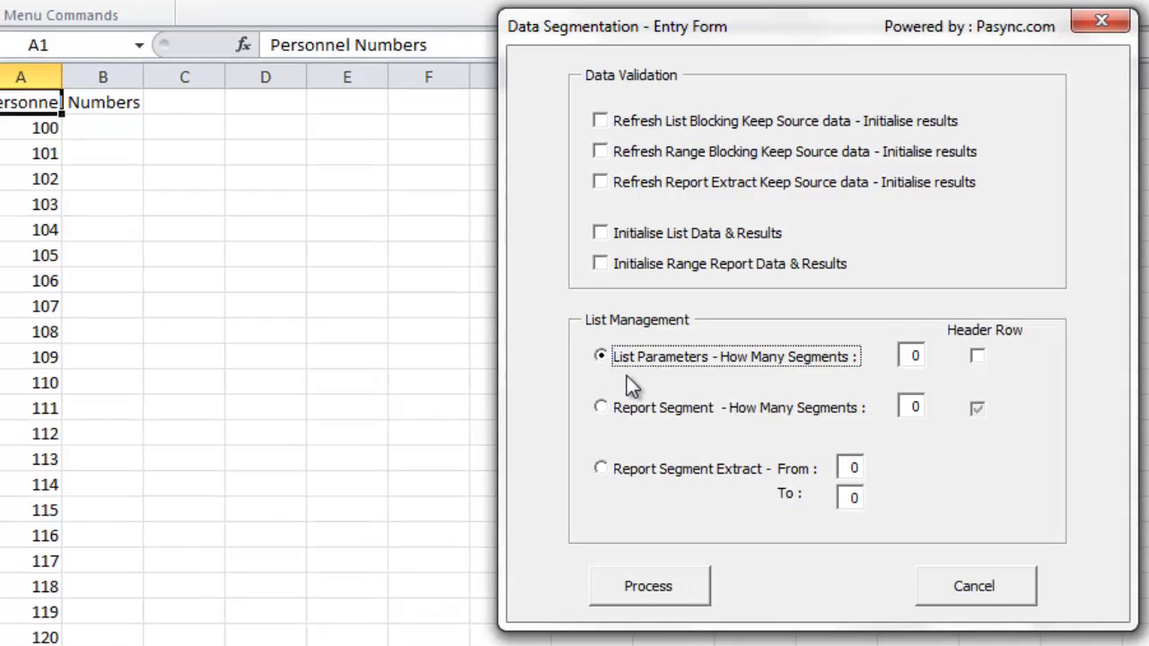
pyautogui.doubleClick(900, 359)
pyautogui.write('5')
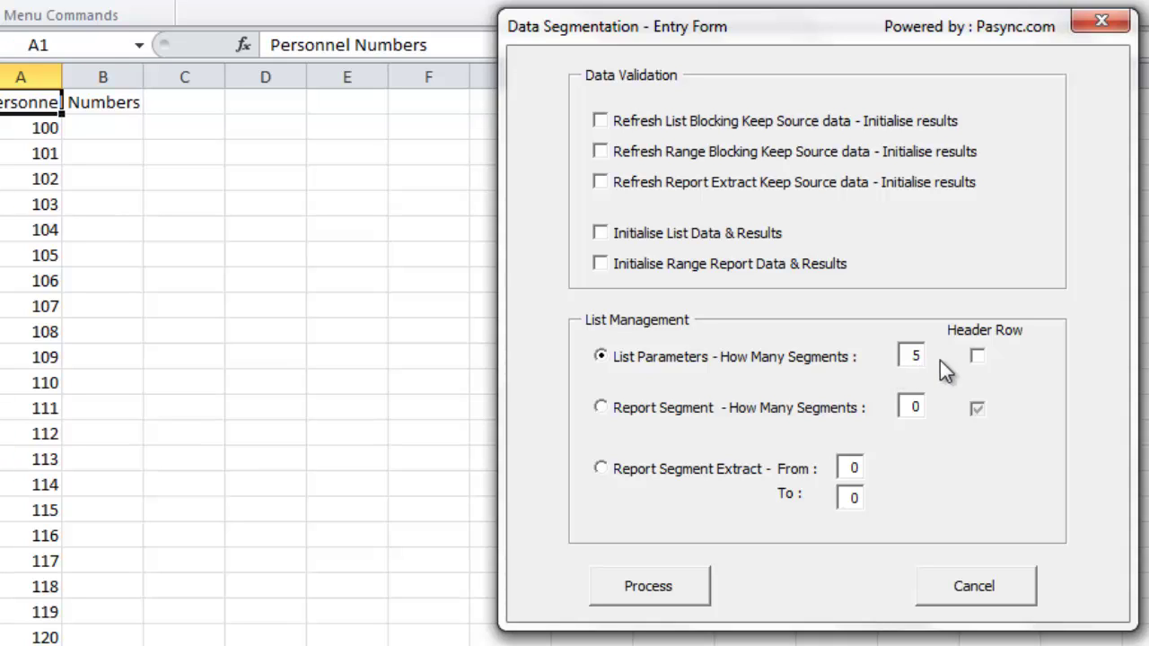
pyautogui.click(980, 359)
pyautogui.click(650, 588)
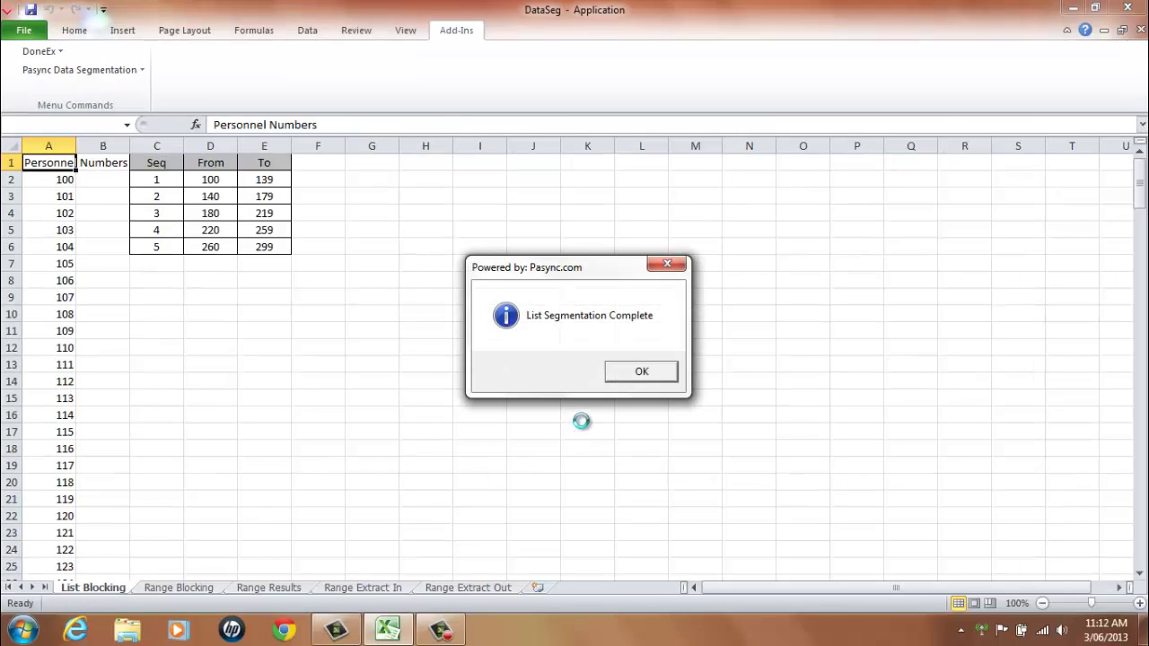
pyautogui.click(636, 373)
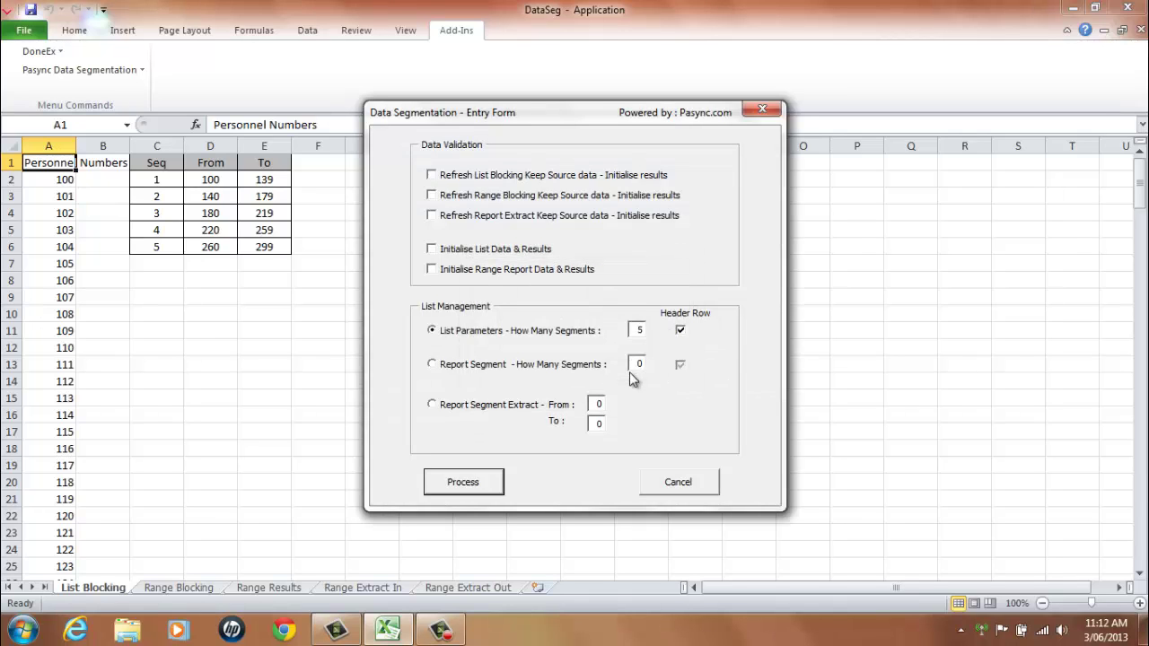
pyautogui.click(661, 483)
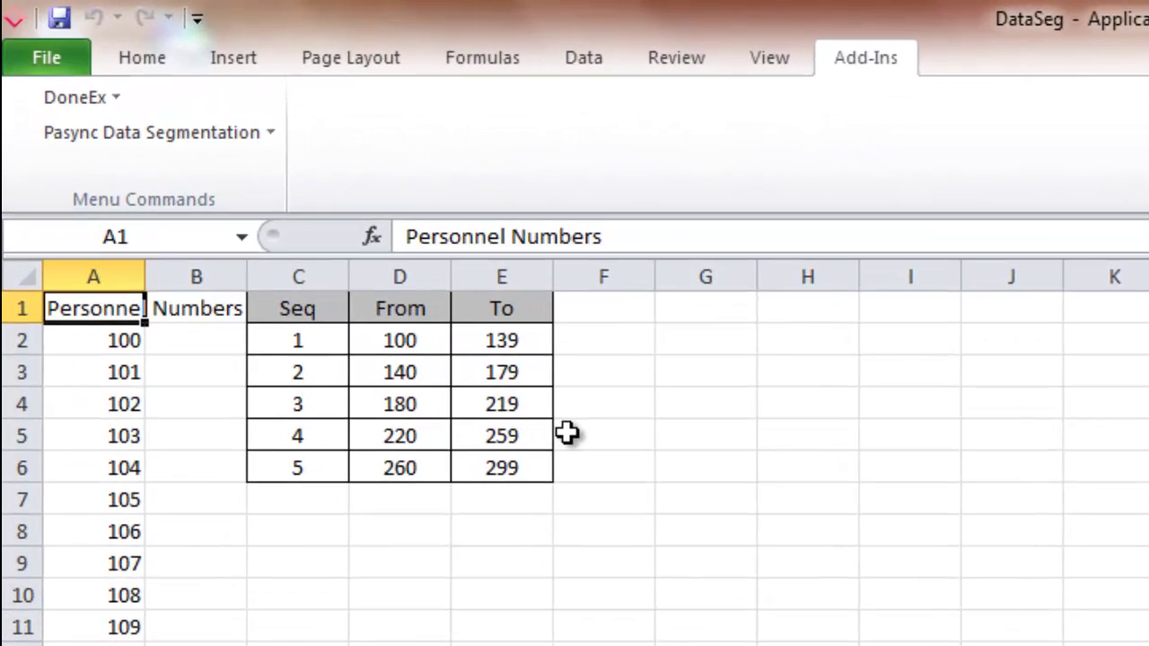
# Examine the segment sequence numbers and the From and To columns of the List Blocking results table
pyautogui.click(300, 342)
pyautogui.click(305, 374)
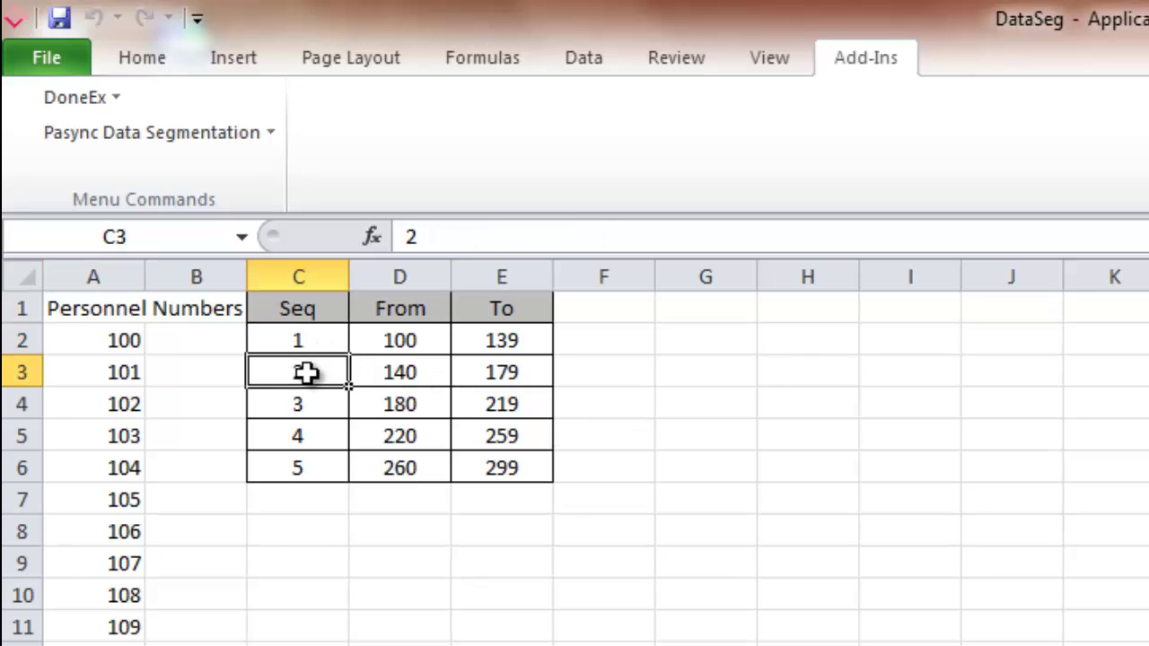
pyautogui.click(306, 407)
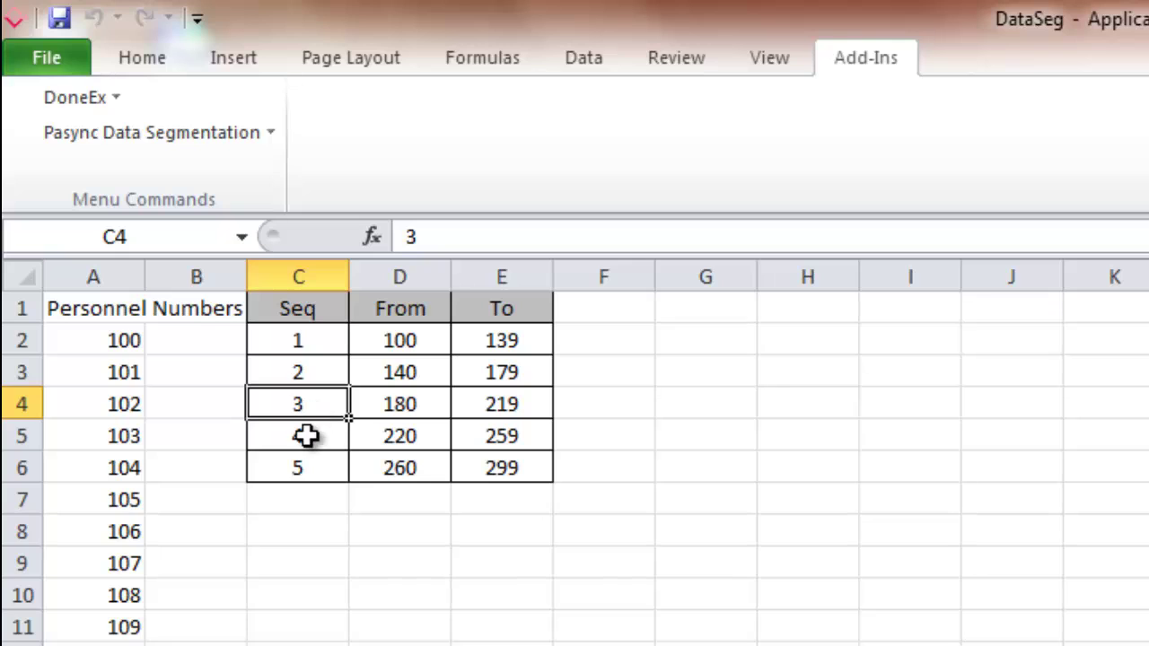
pyautogui.click(306, 440)
pyautogui.click(305, 471)
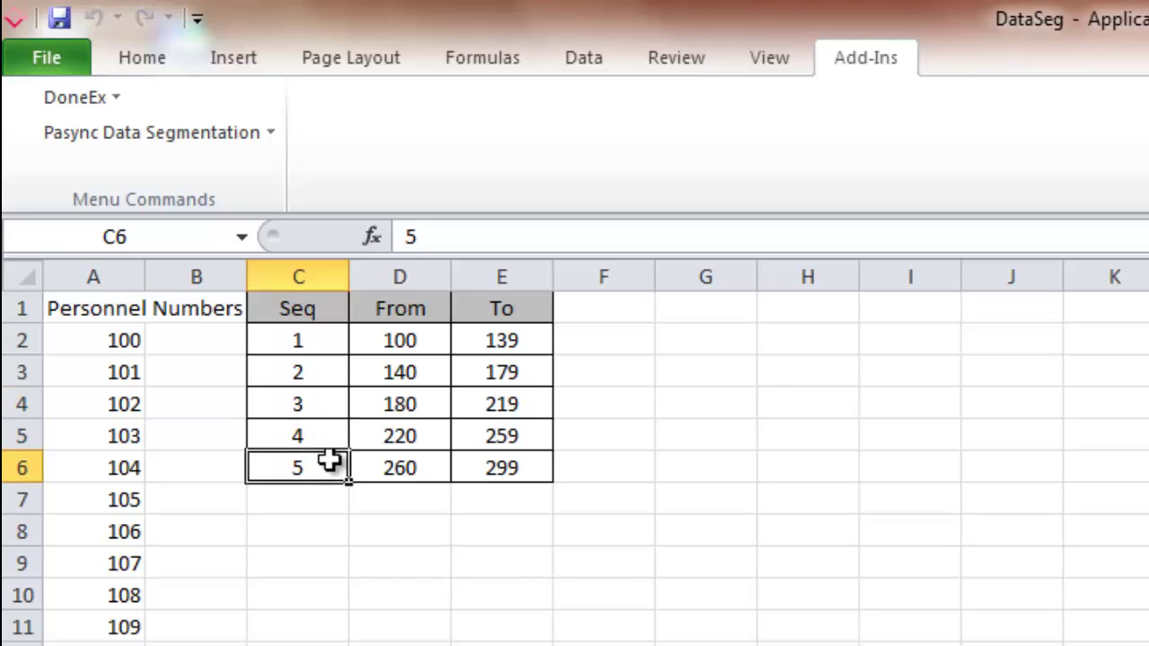
pyautogui.click(414, 308)
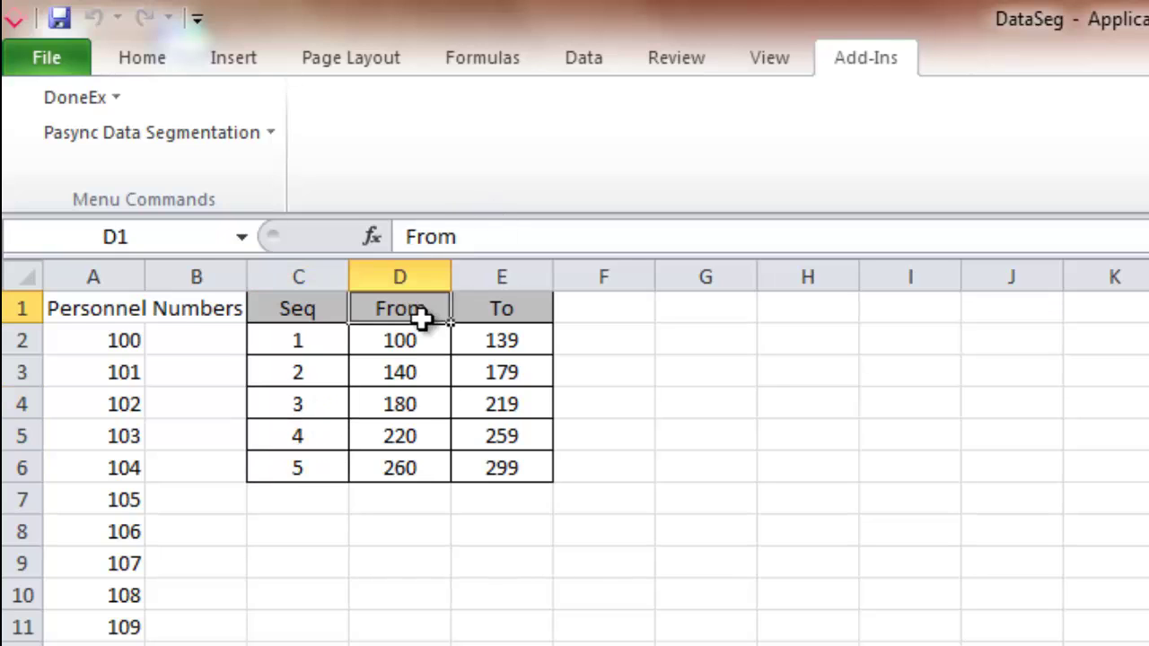
pyautogui.click(507, 310)
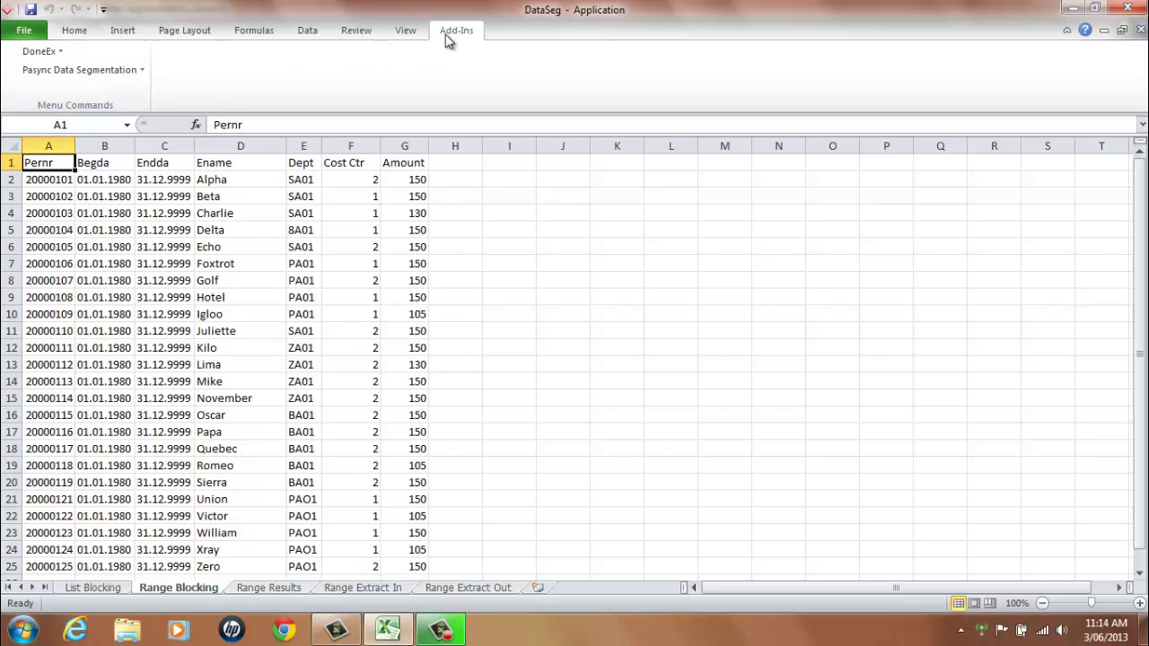
# Process the Range Blocking data set with Report Segment set to 3 segments, close the entry form and select the header row of the results
pyautogui.click(141, 72)
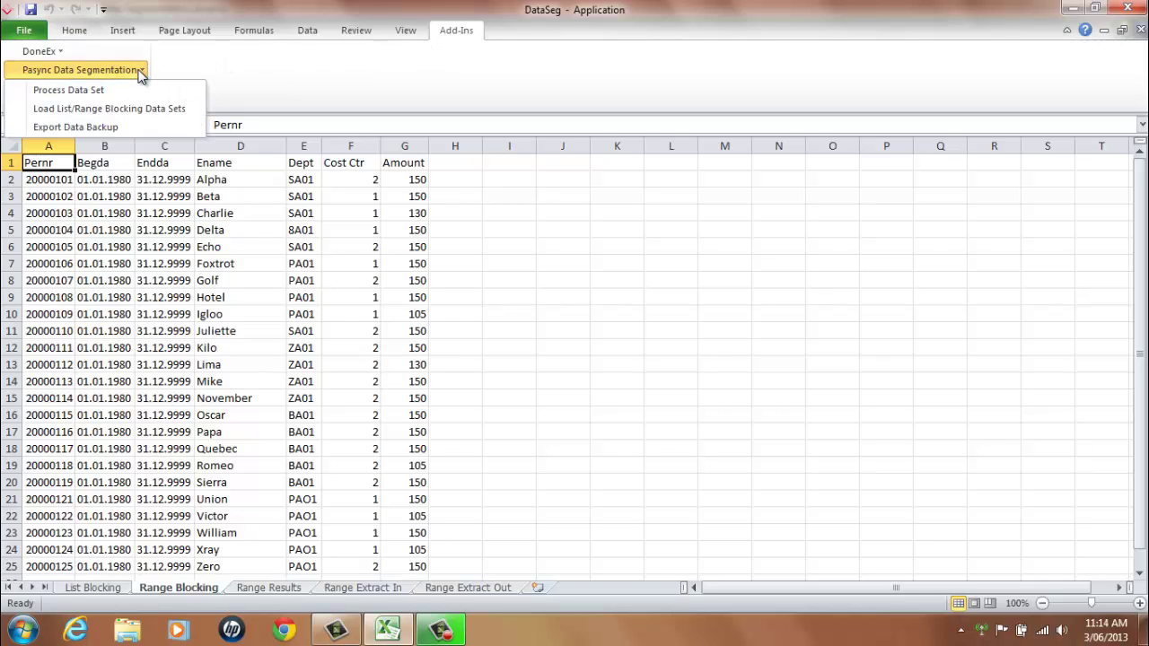
pyautogui.click(124, 93)
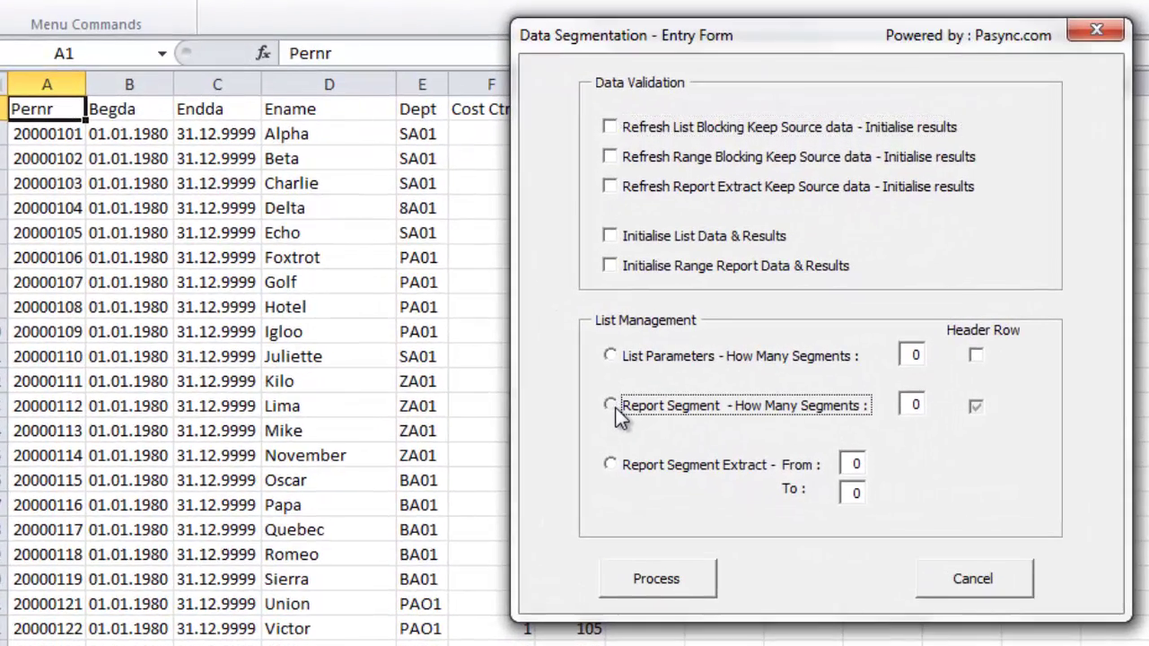
pyautogui.click(535, 391)
pyautogui.click(902, 415)
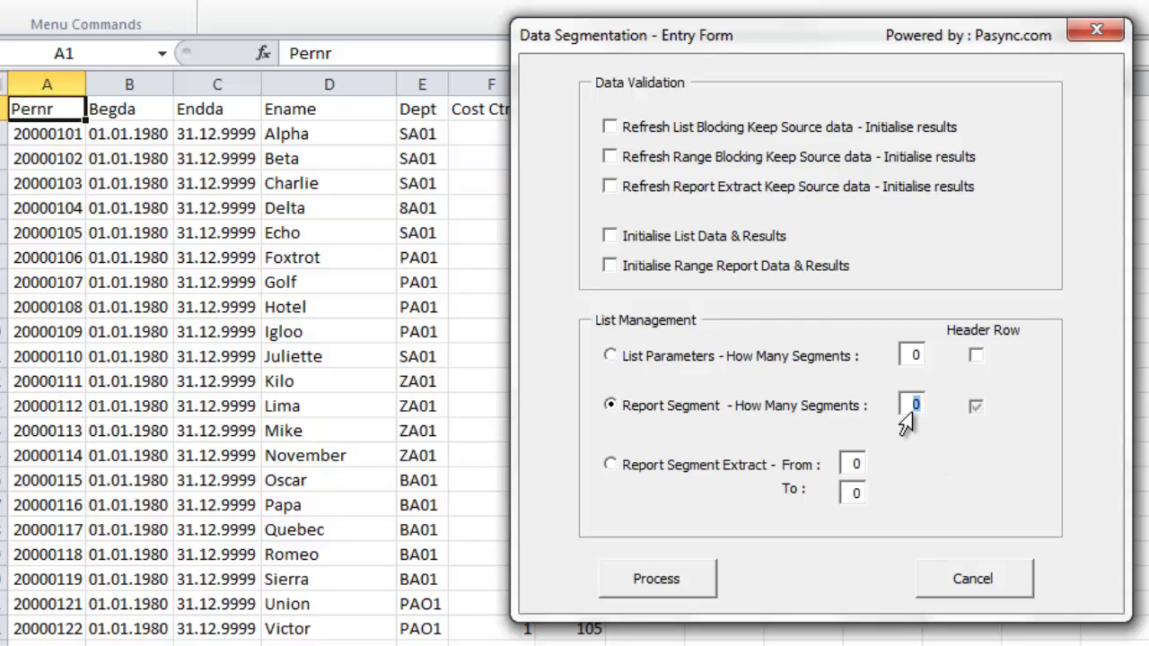
pyautogui.write('3')
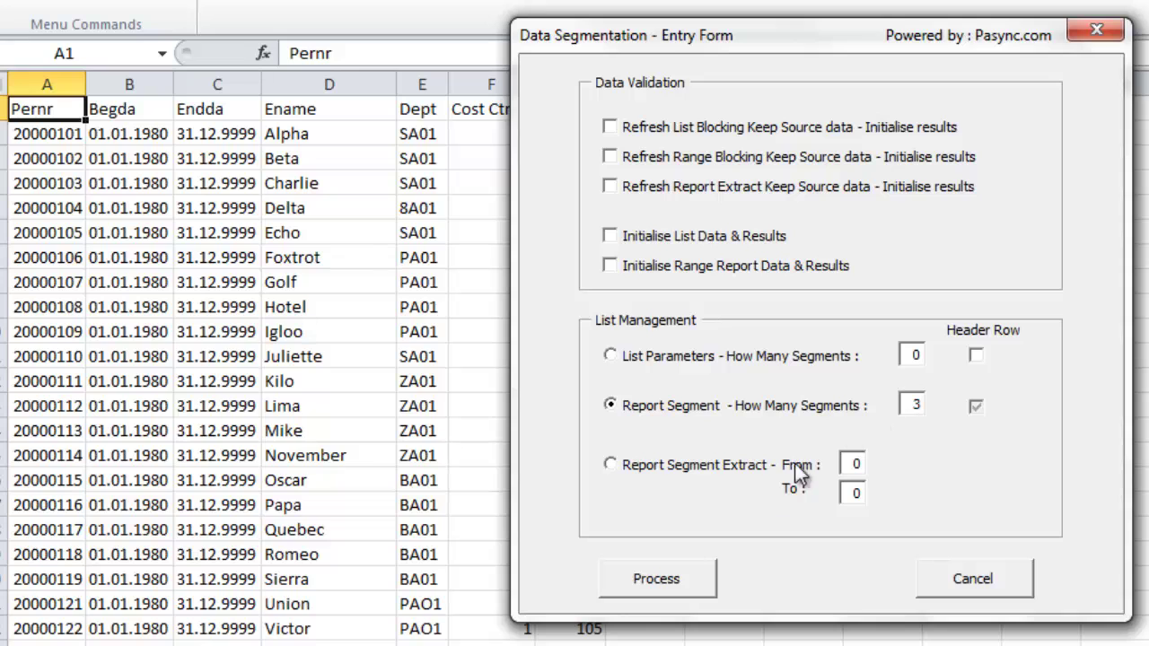
pyautogui.click(683, 578)
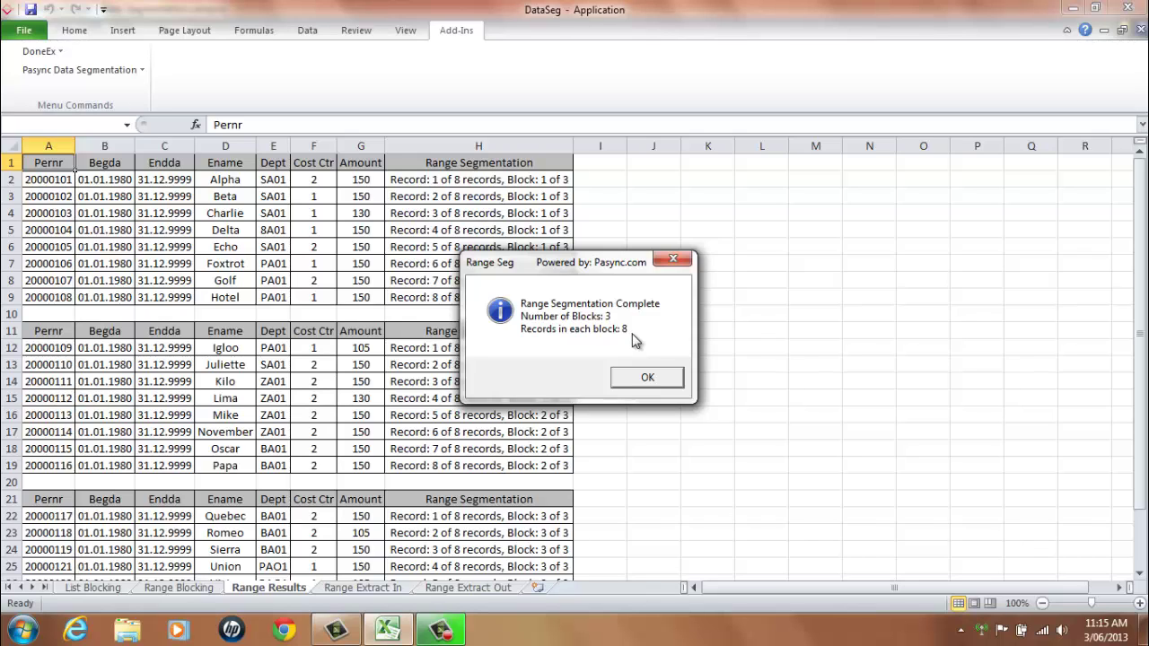
pyautogui.click(643, 378)
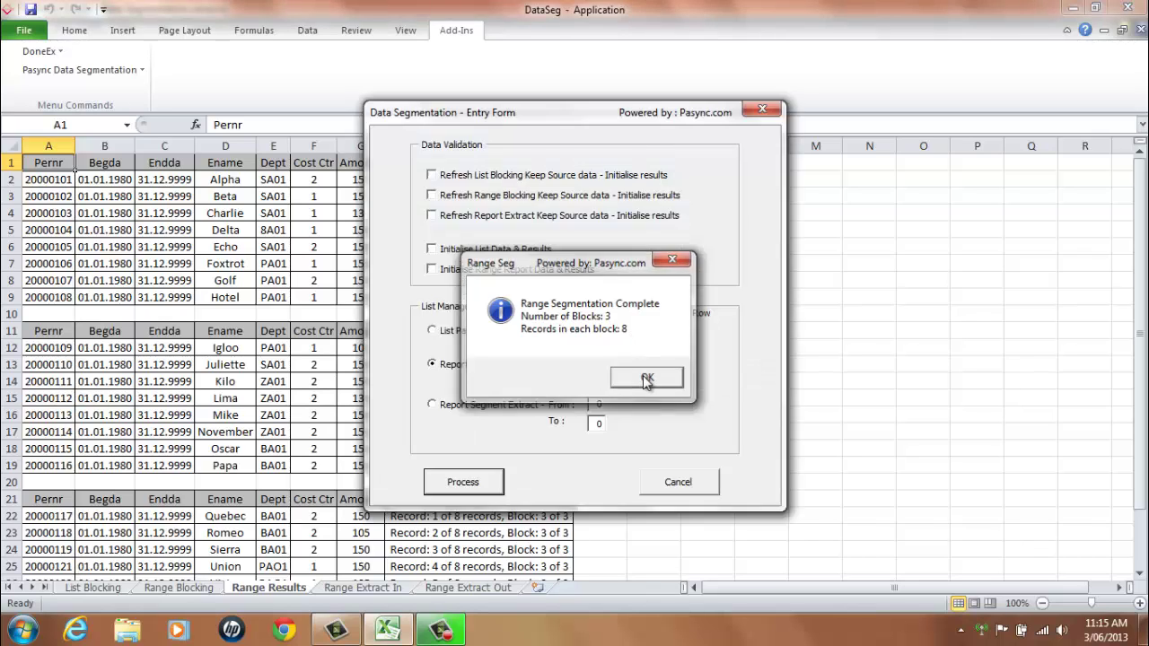
pyautogui.click(656, 482)
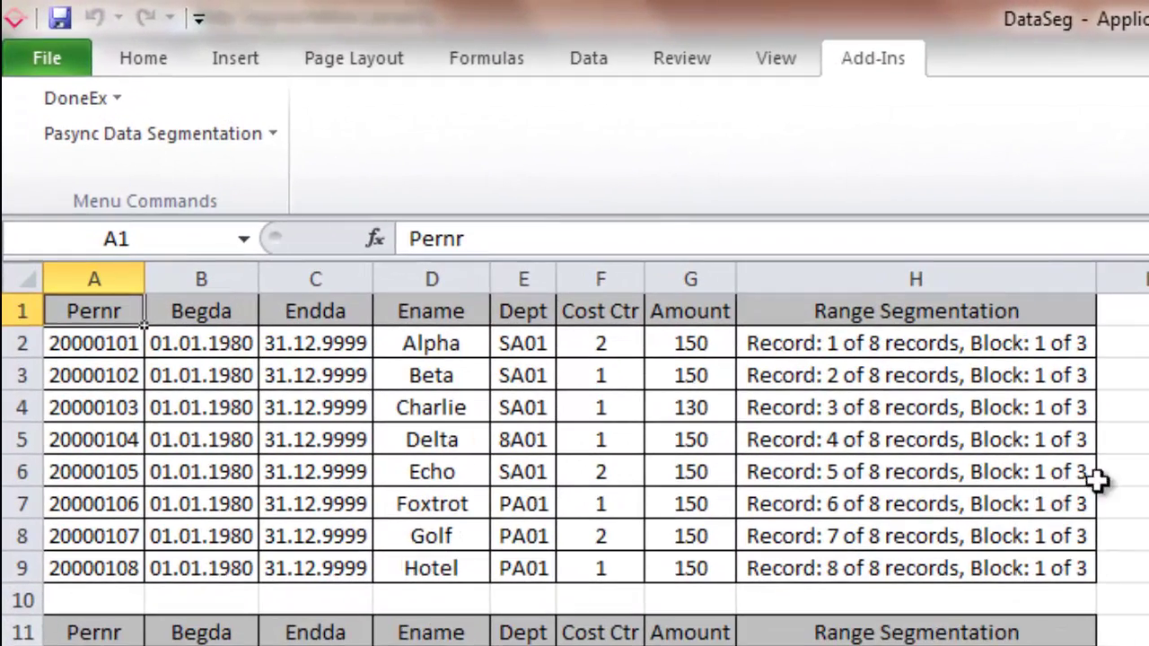
pyautogui.moveTo(115, 312); pyautogui.dragTo(865, 316)
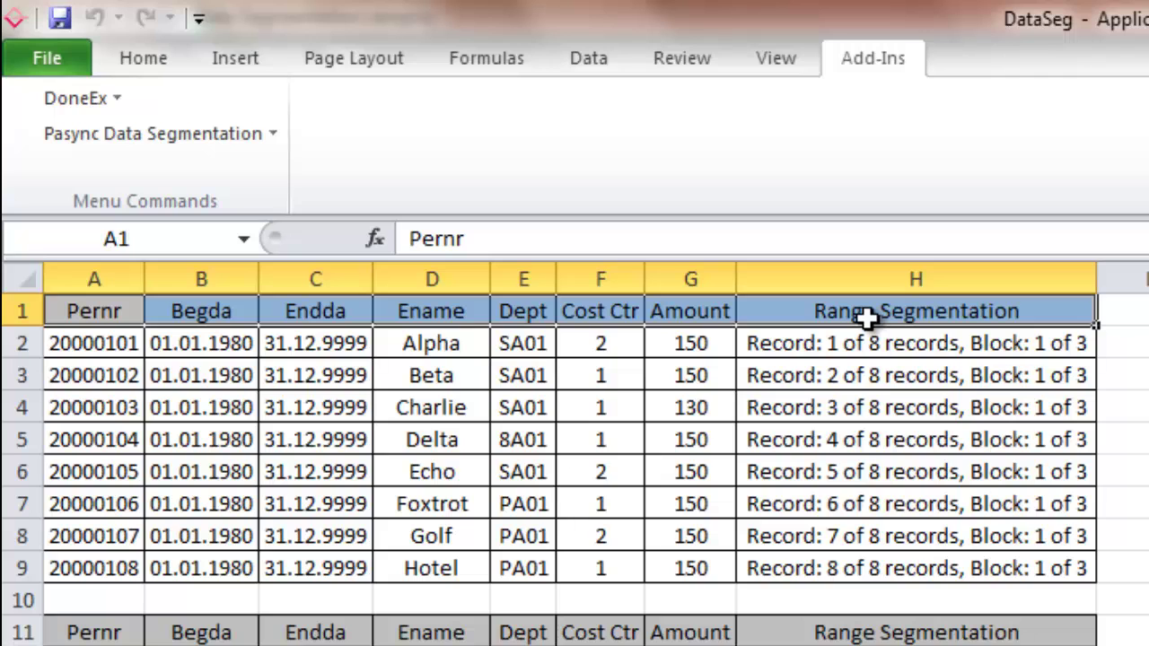
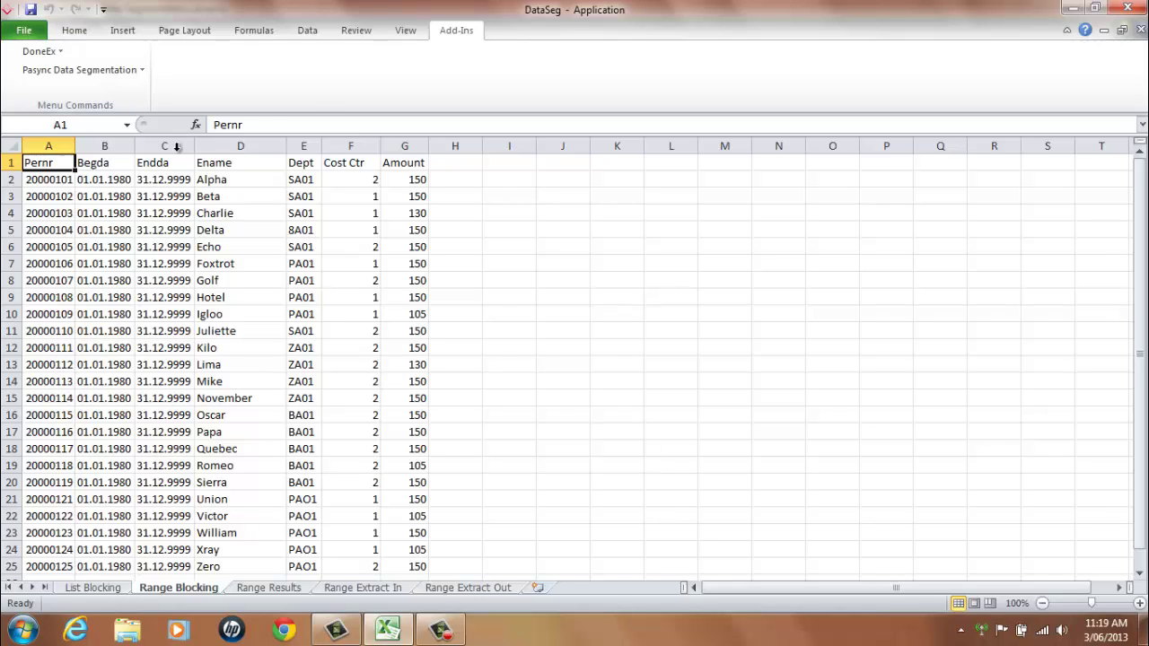
# Process a Report Segment Extract of the Range Blocking data from the Pernr in row 2 to the Pernr in row 16, and close the entry form
pyautogui.click(140, 72)
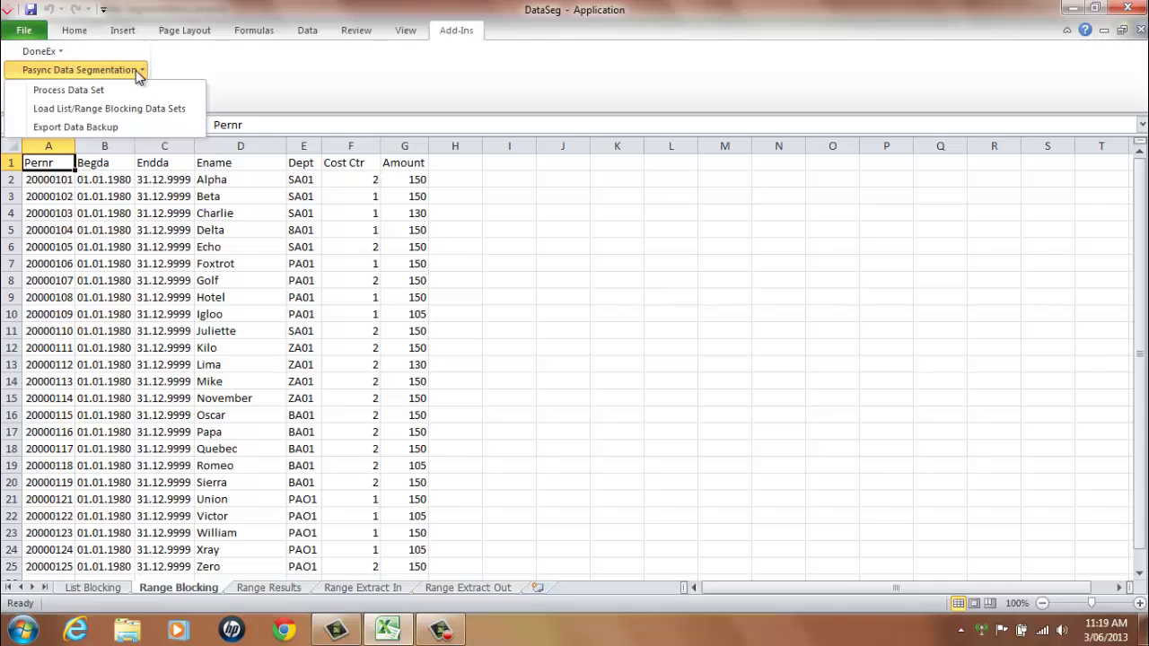
pyautogui.click(131, 89)
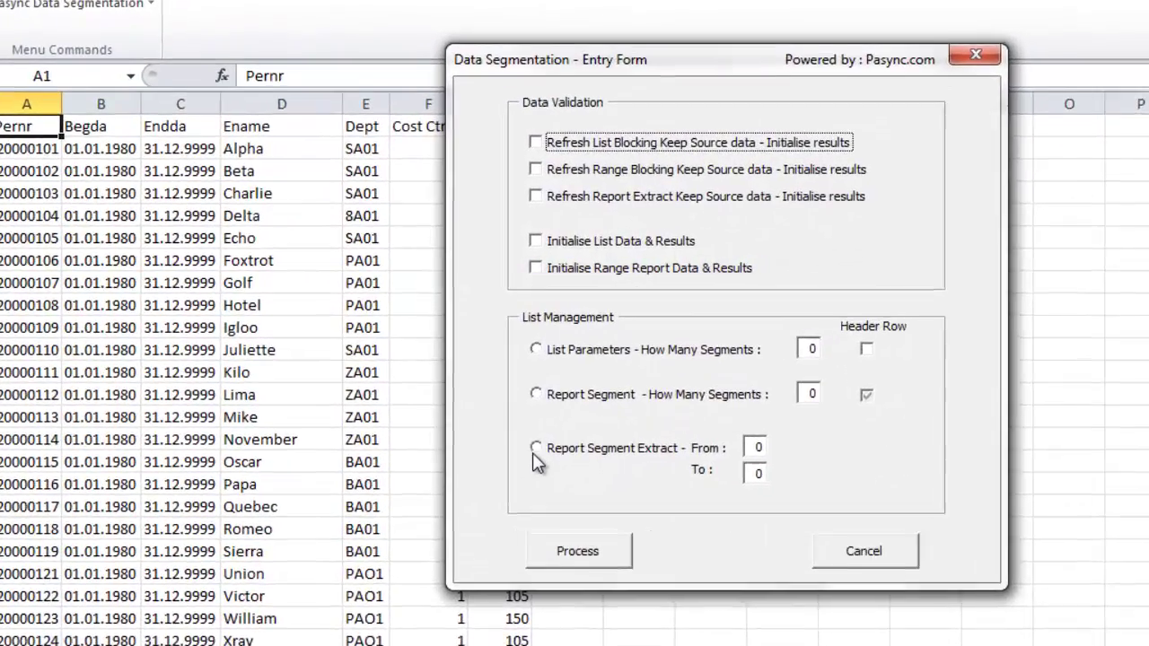
pyautogui.click(502, 433)
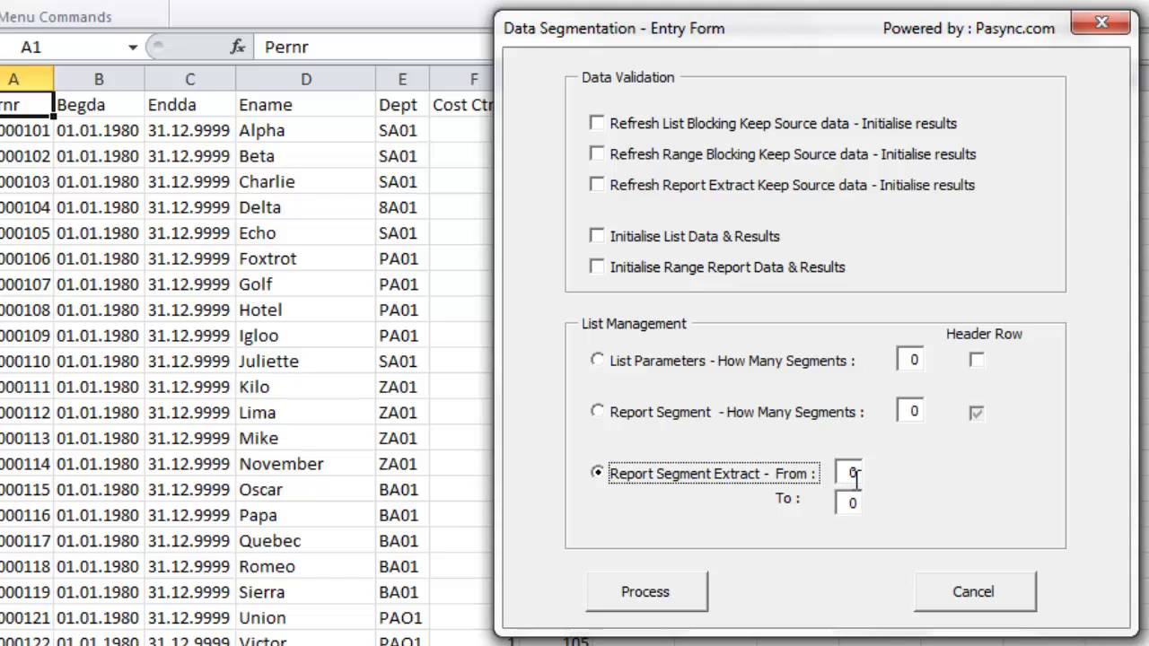
pyautogui.click(853, 476)
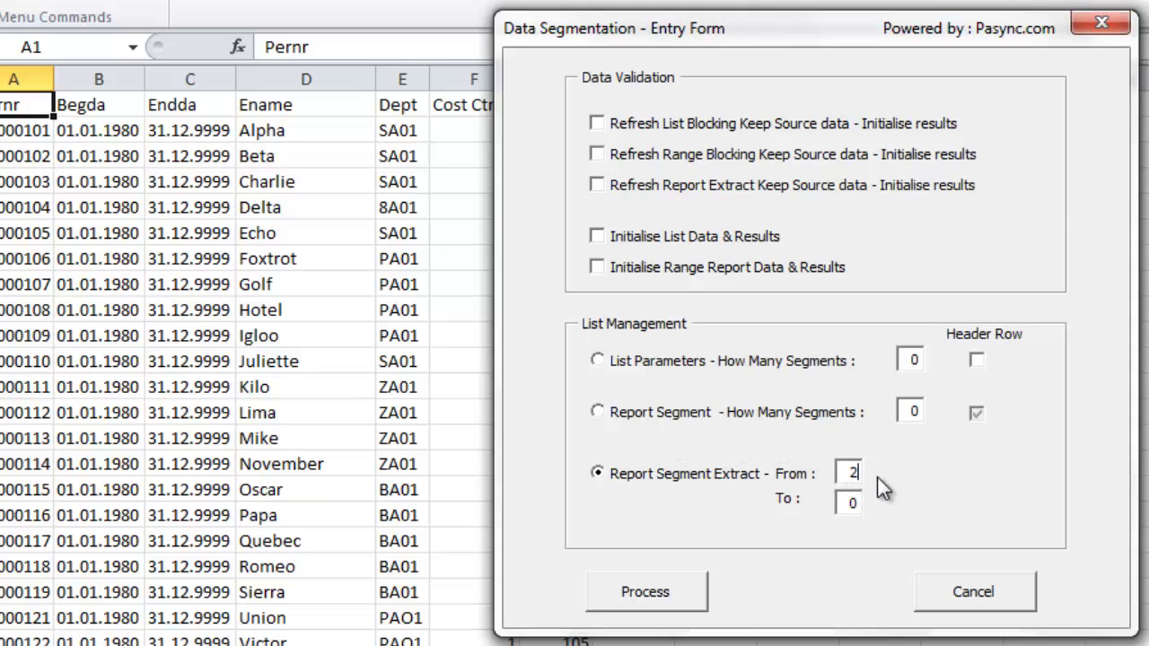
pyautogui.write('20000')
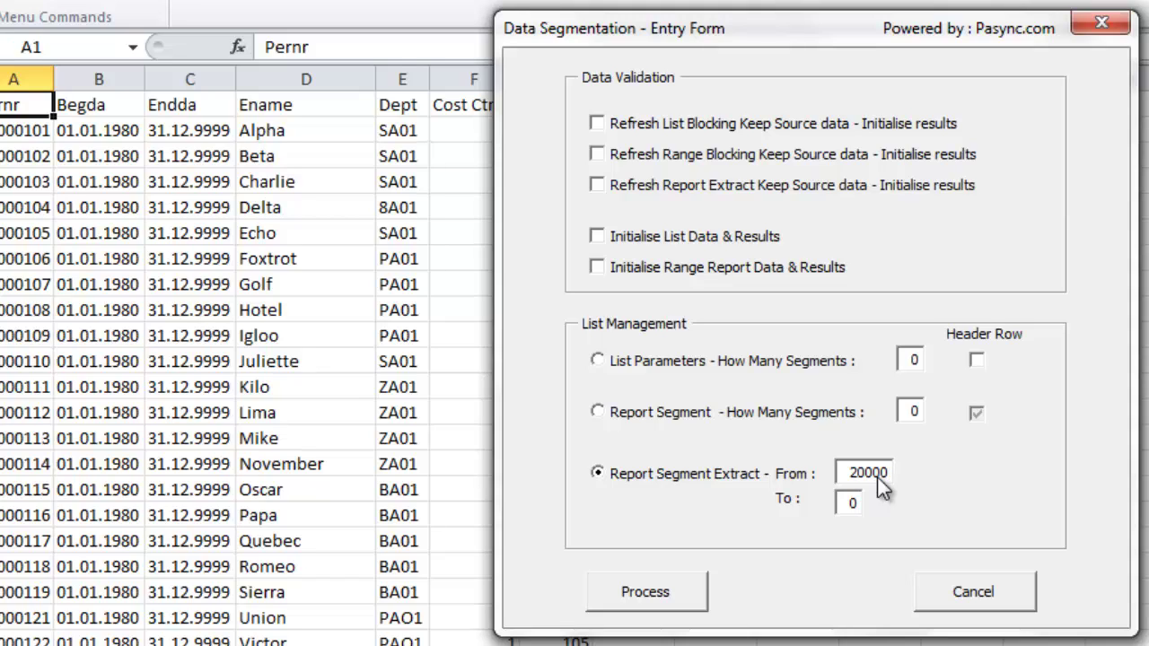
pyautogui.write('101')
pyautogui.click(838, 505)
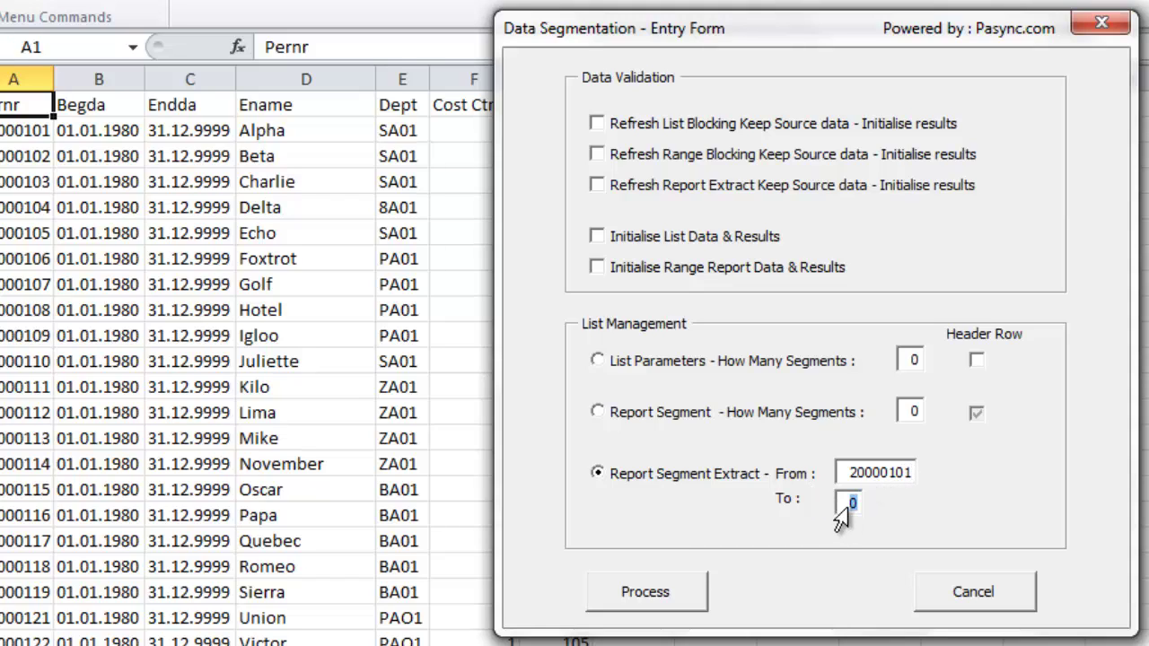
pyautogui.write('20000')
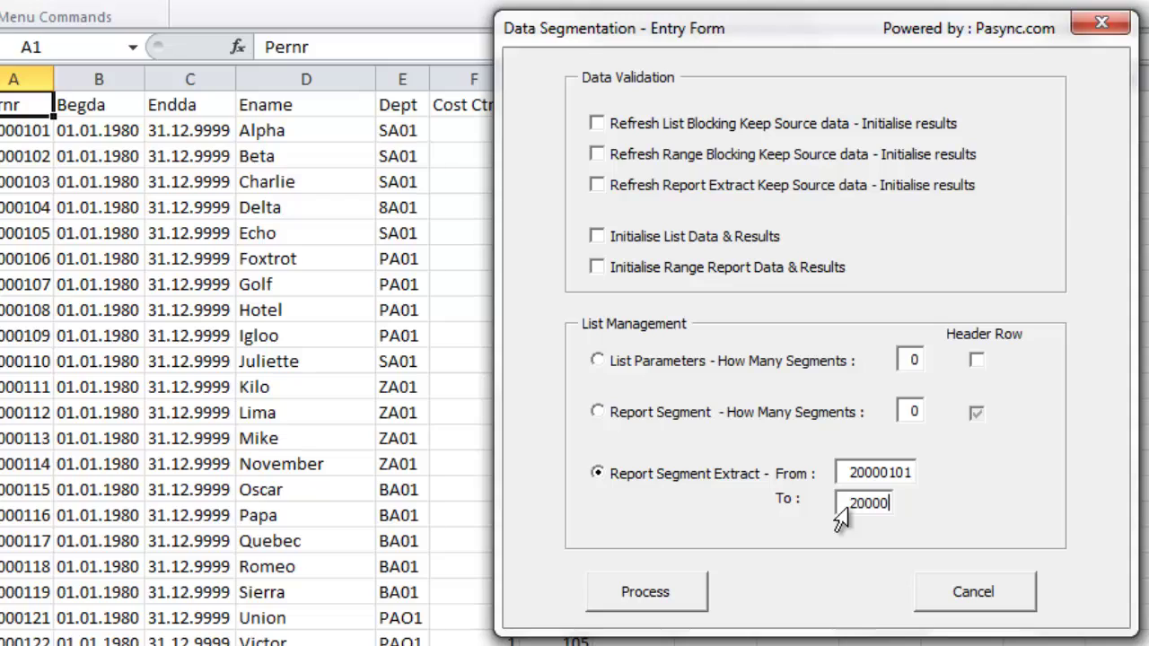
pyautogui.write('115')
pyautogui.click(642, 595)
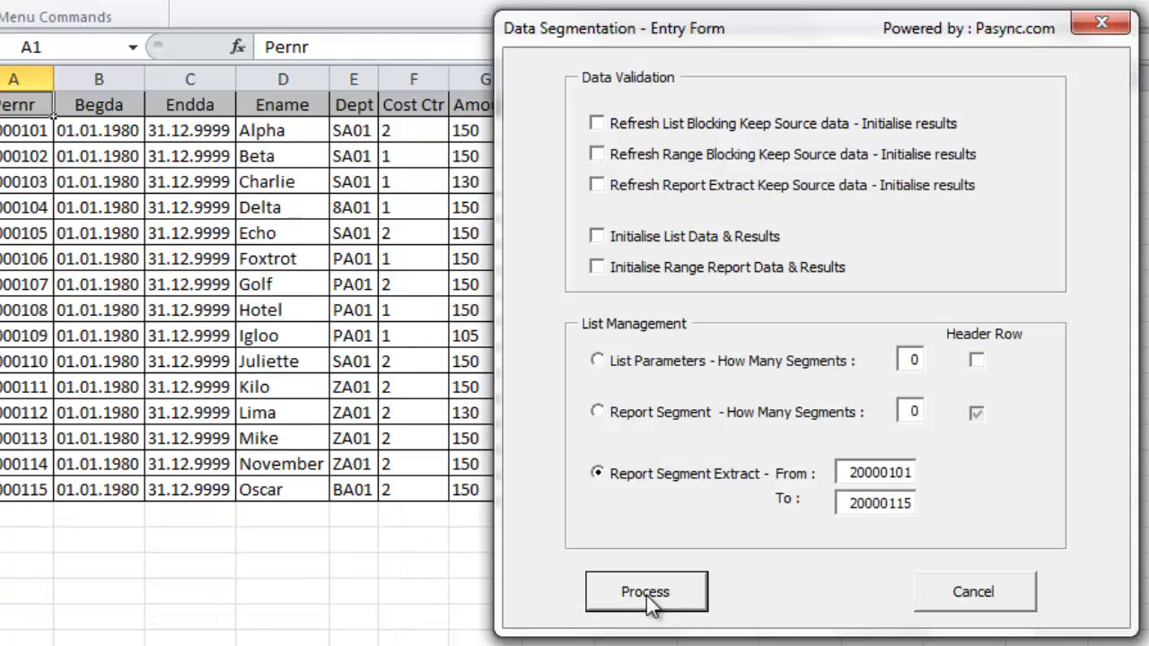
pyautogui.click(1003, 591)
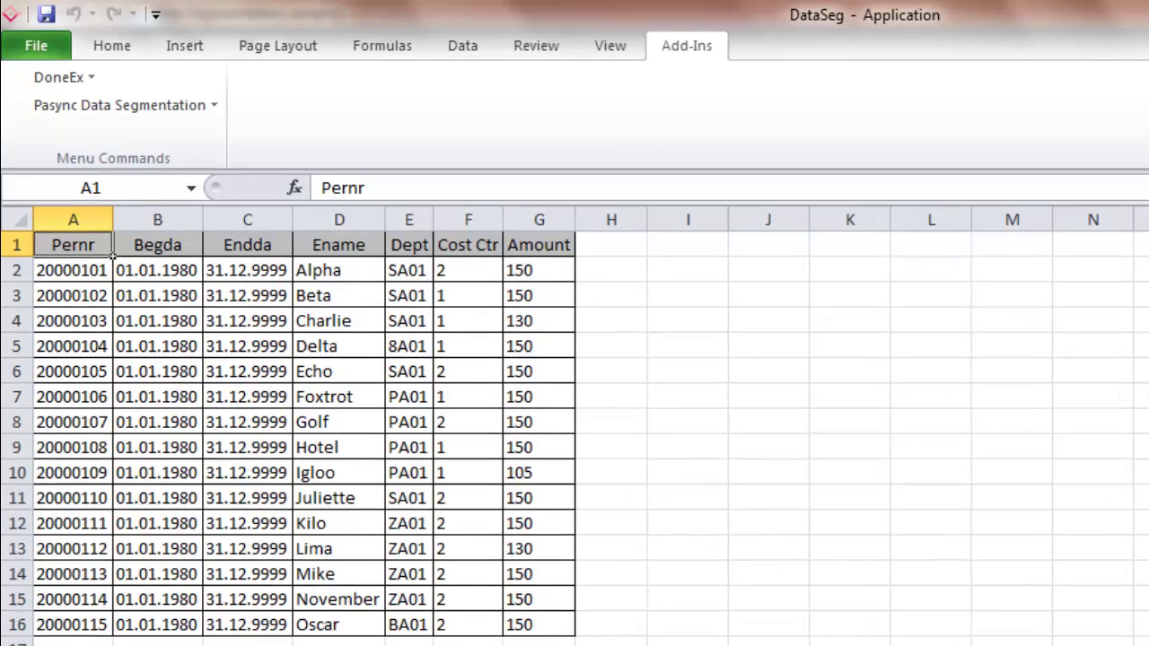
# Examine the first and last Pernr records on the Range Extract In and Range Extract Out sheets, and the latter's header row
pyautogui.click(85, 272)
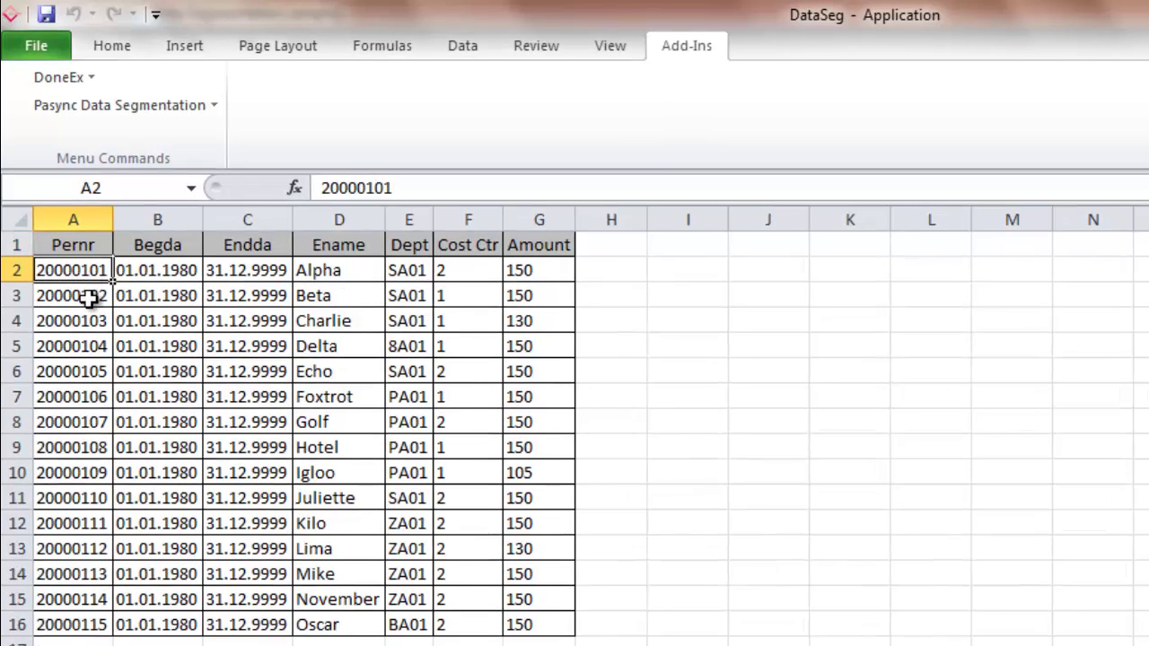
pyautogui.click(86, 628)
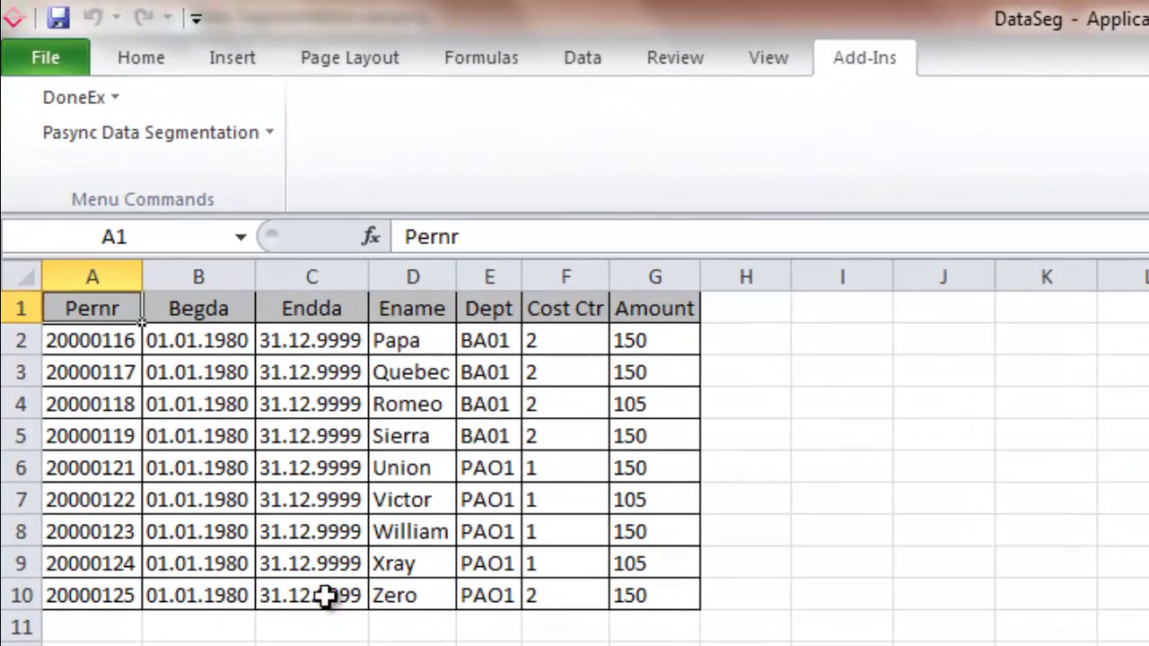
pyautogui.click(111, 344)
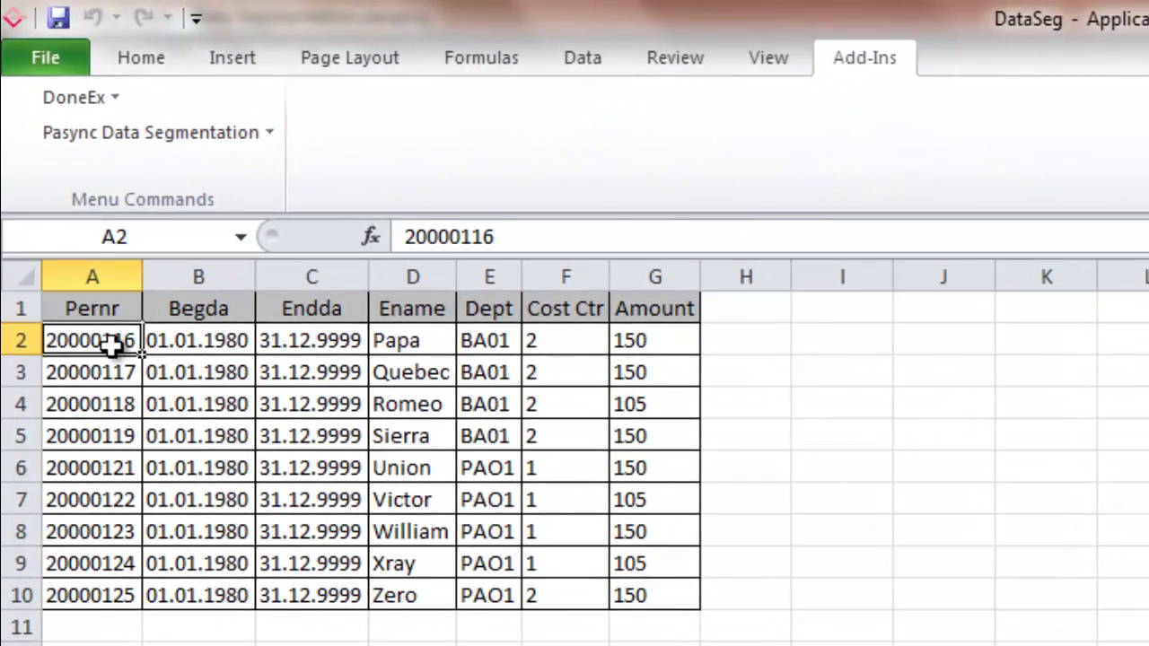
pyautogui.click(125, 604)
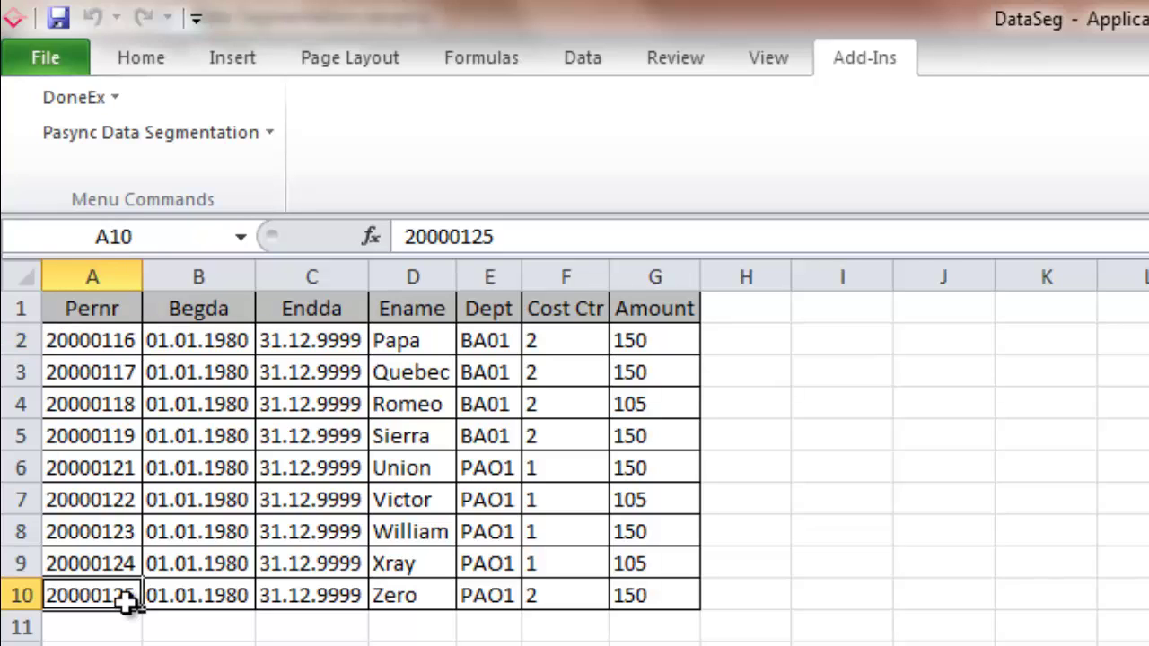
pyautogui.moveTo(81, 308); pyautogui.dragTo(661, 313)
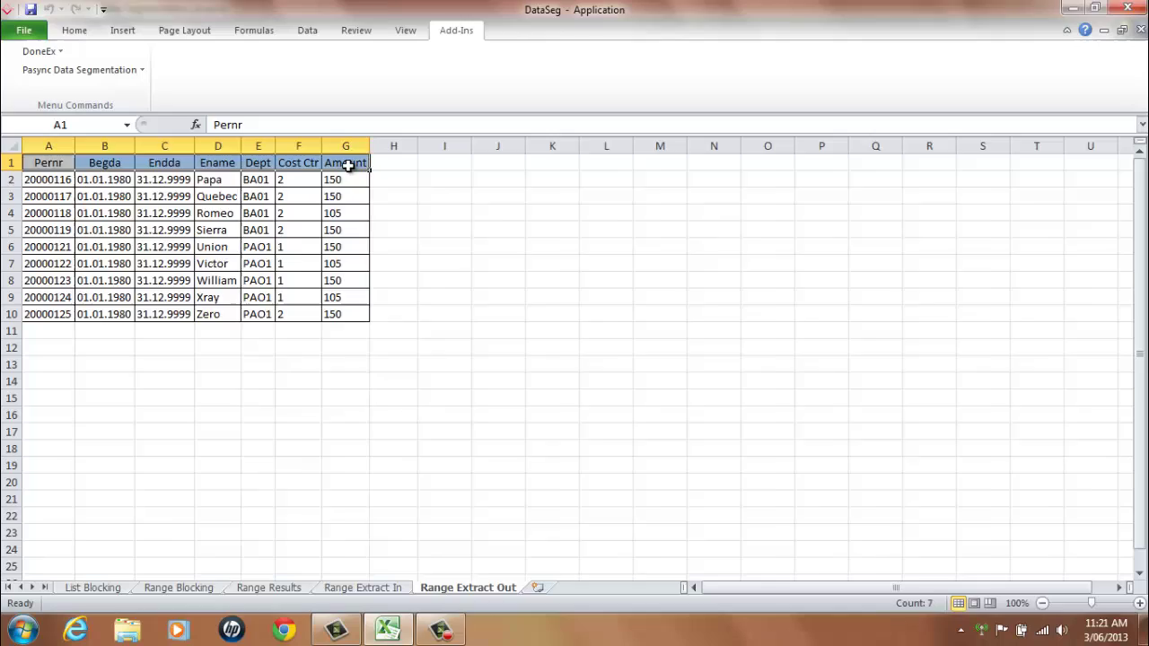
# Return to the Range Blocking sheet and examine the Ename entries in column A
pyautogui.hotkey('ctrl', 'pageup')
pyautogui.hotkey('ctrl', 'pageup')
pyautogui.hotkey('ctrl', 'pageup')
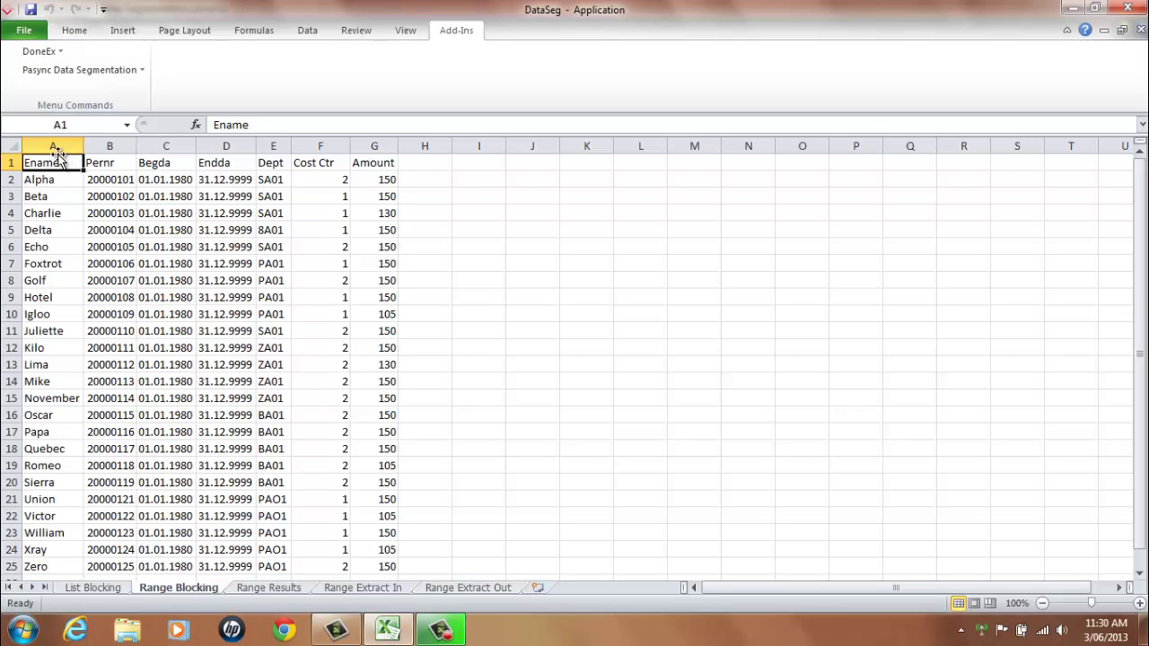
pyautogui.hotkey('ctrl', 'shift', 'Down')
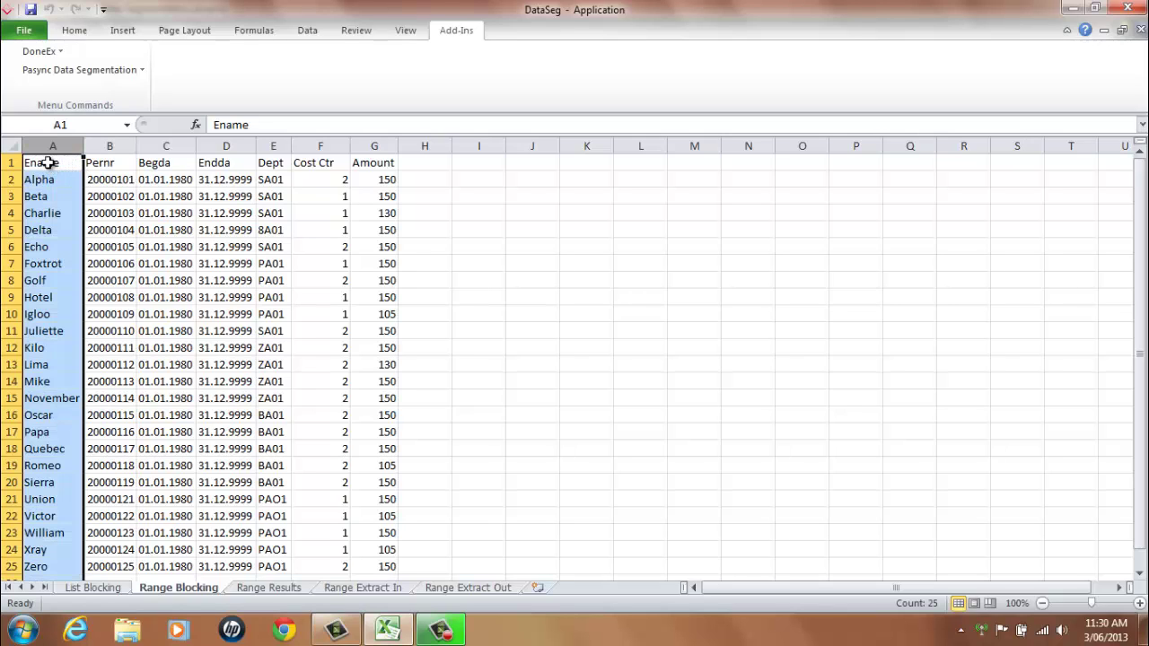
pyautogui.click(45, 165)
pyautogui.moveTo(45, 165); pyautogui.dragTo(43, 262)
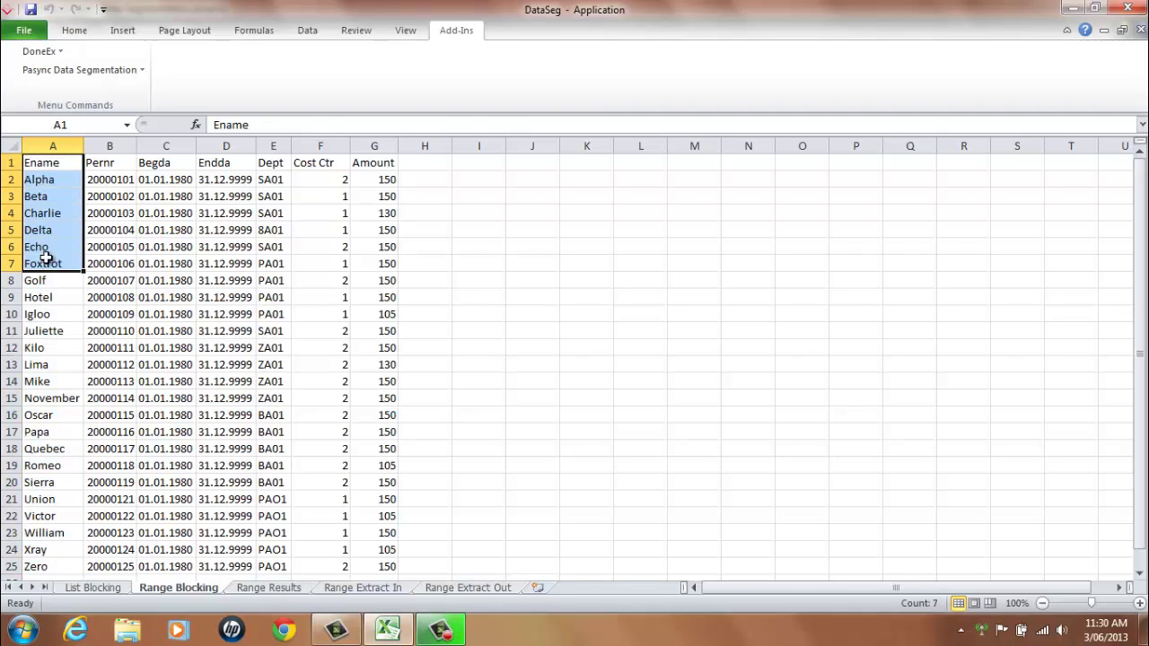
pyautogui.click(42, 165)
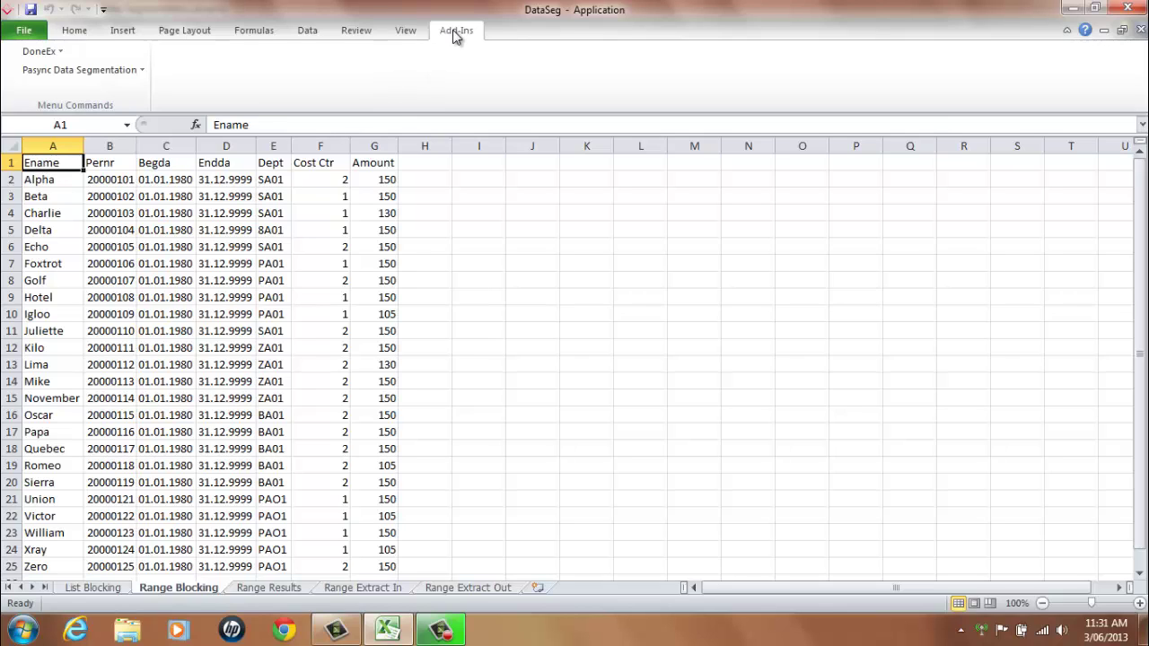
# Process a Report Segment Extract from Delta to Lima, close the entry form and select the extracted Ename entries
pyautogui.click(134, 71)
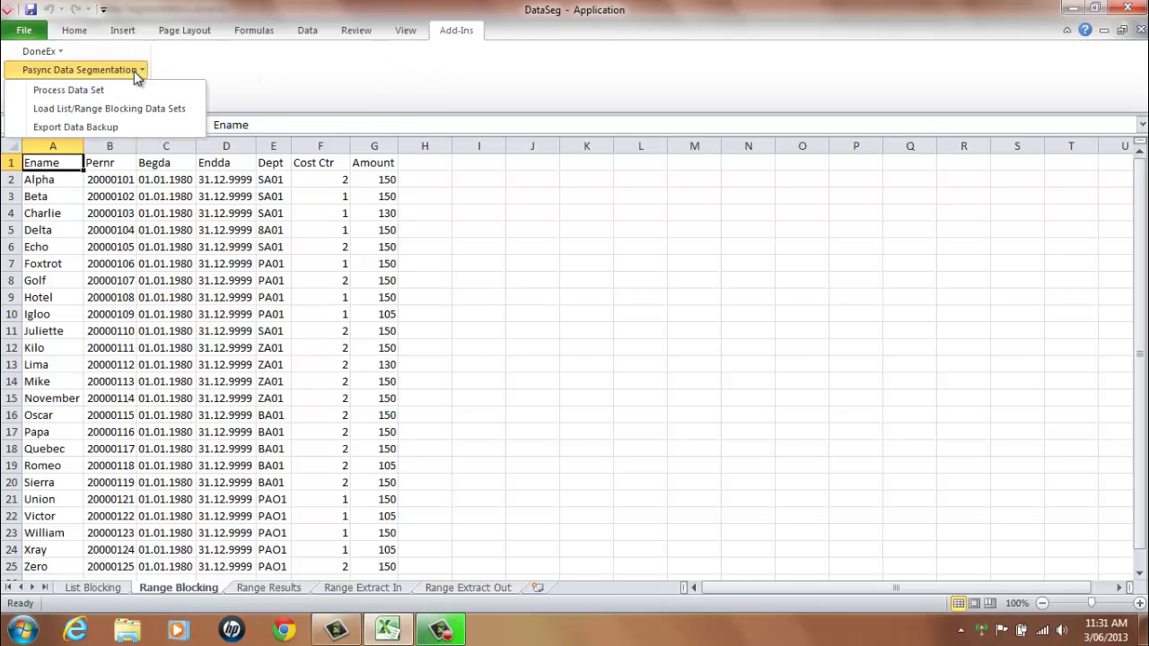
pyautogui.click(125, 93)
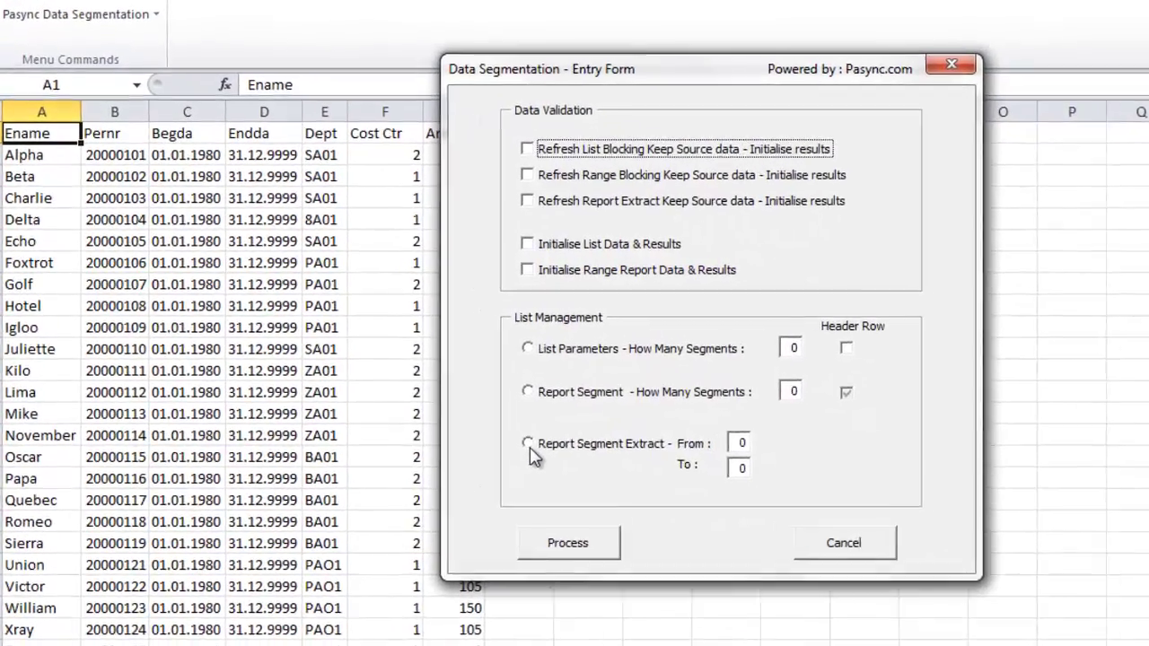
pyautogui.click(486, 427)
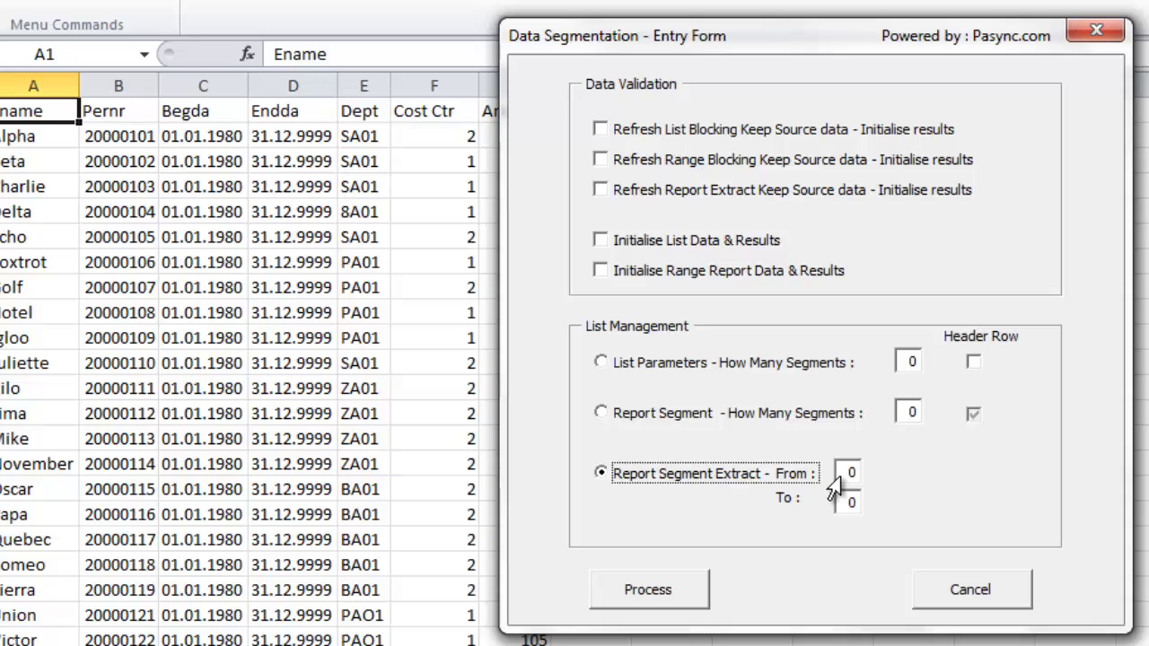
pyautogui.click(845, 479)
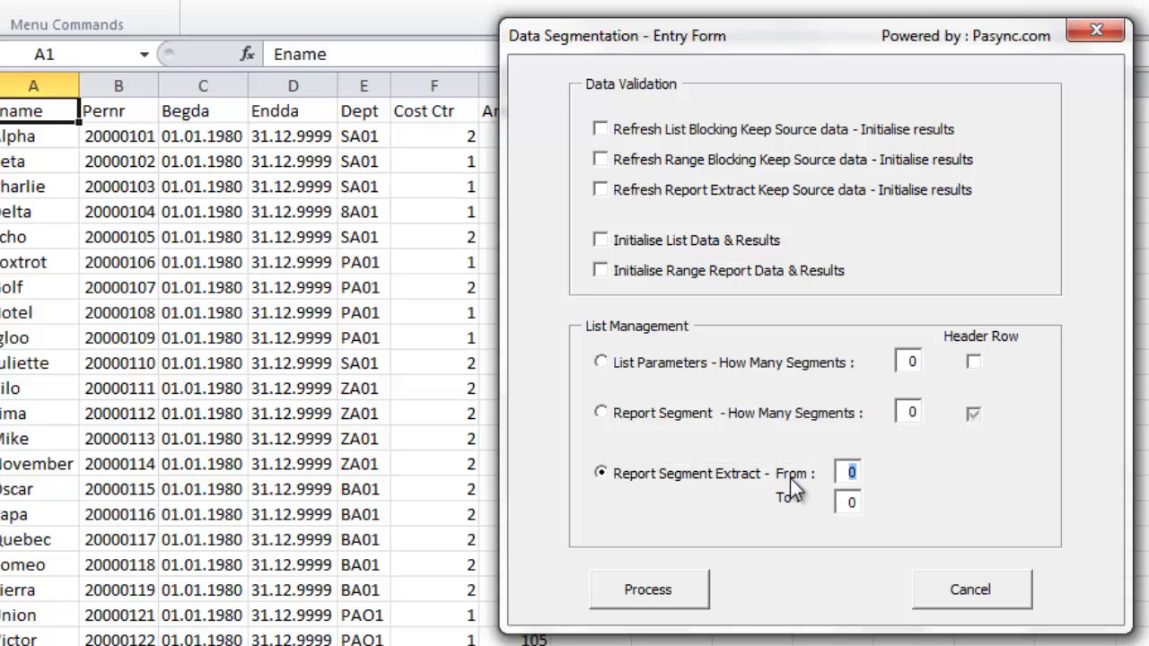
pyautogui.write('Delta')
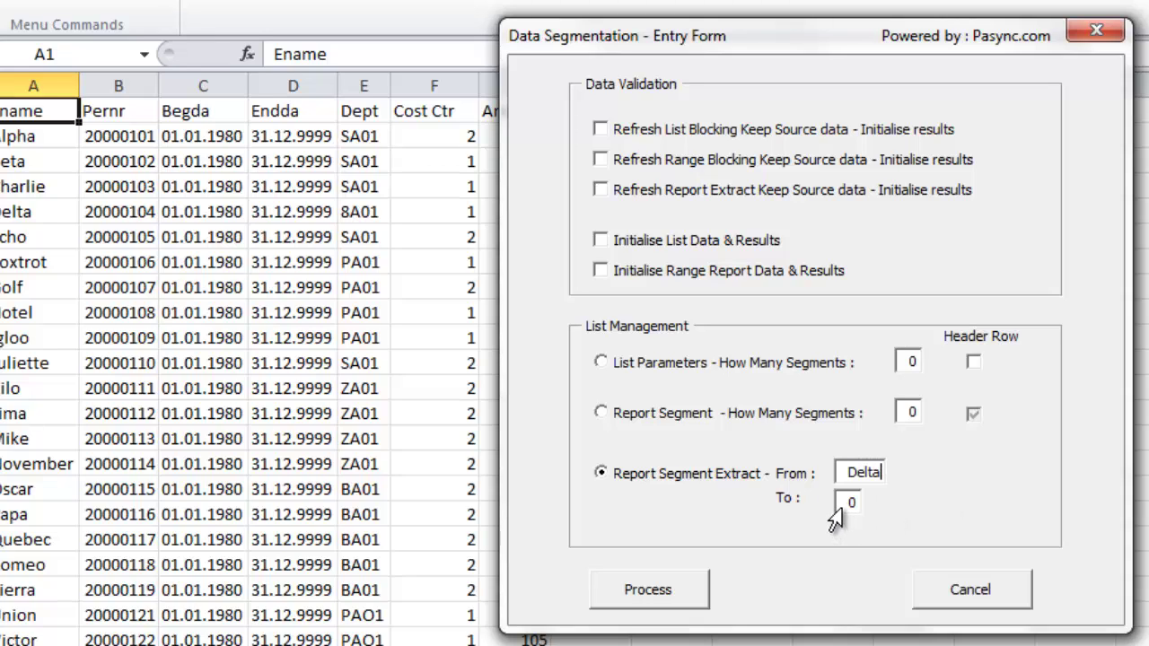
pyautogui.press('Tab')
pyautogui.write('Lima')
pyautogui.click(635, 590)
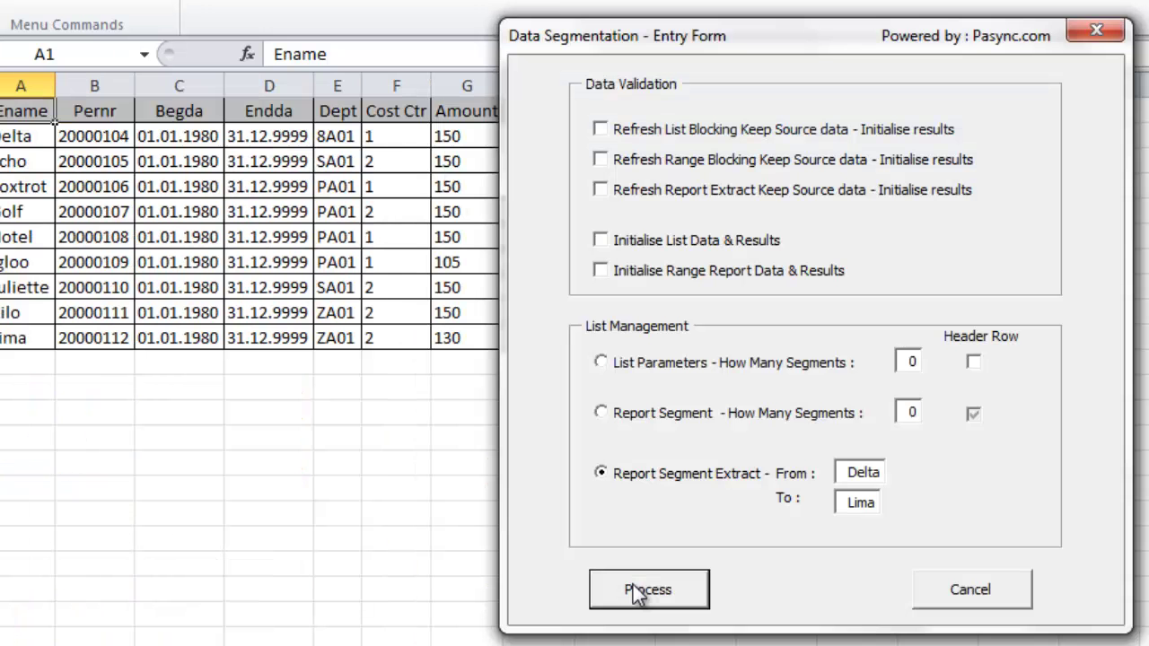
pyautogui.click(959, 591)
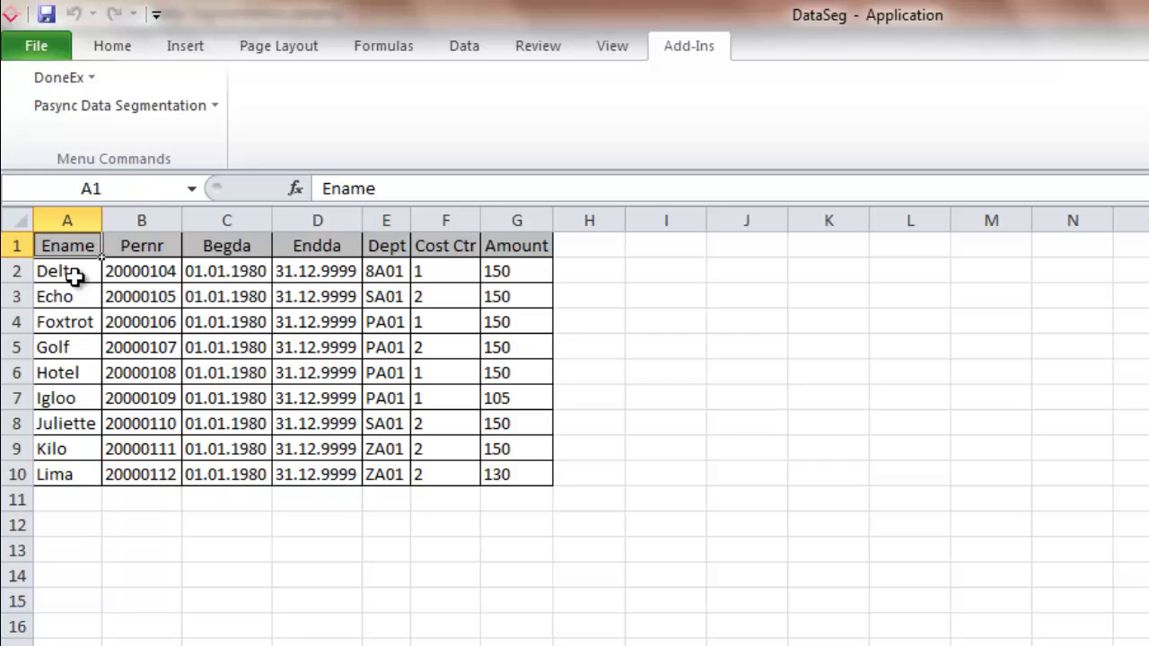
pyautogui.moveTo(77, 274); pyautogui.dragTo(81, 477)
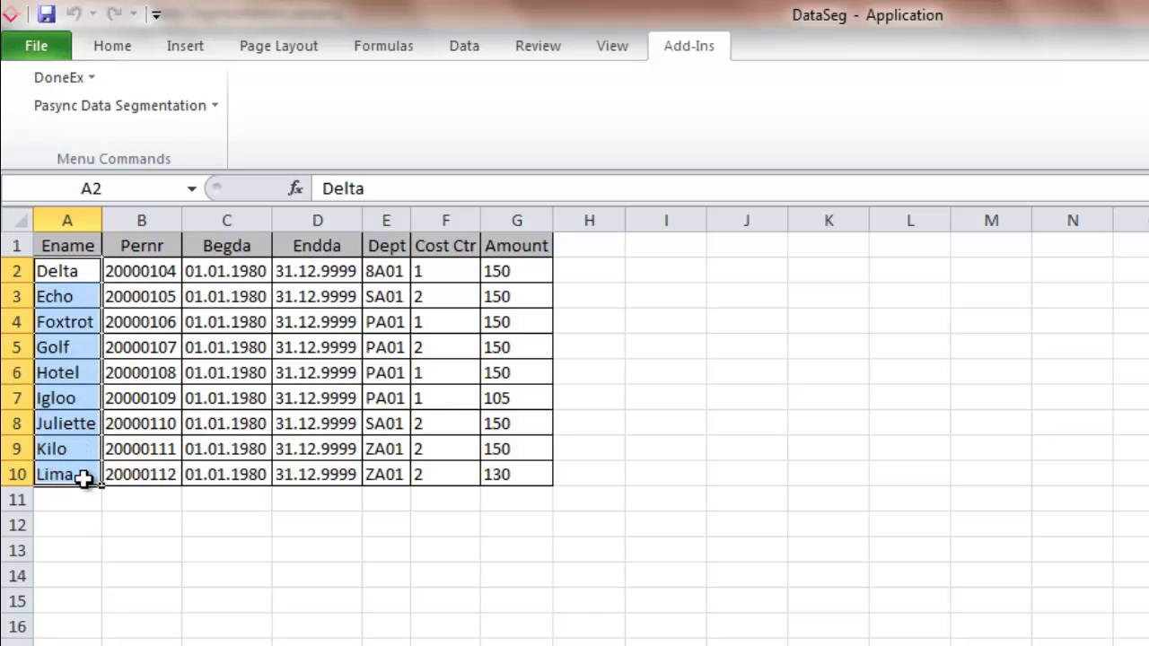
# Examine the Ename entries in rows 2 to 4 and 5 to 16 of the Range Extract Out sheet, and its header row from Ename to Amount
pyautogui.click(78, 274)
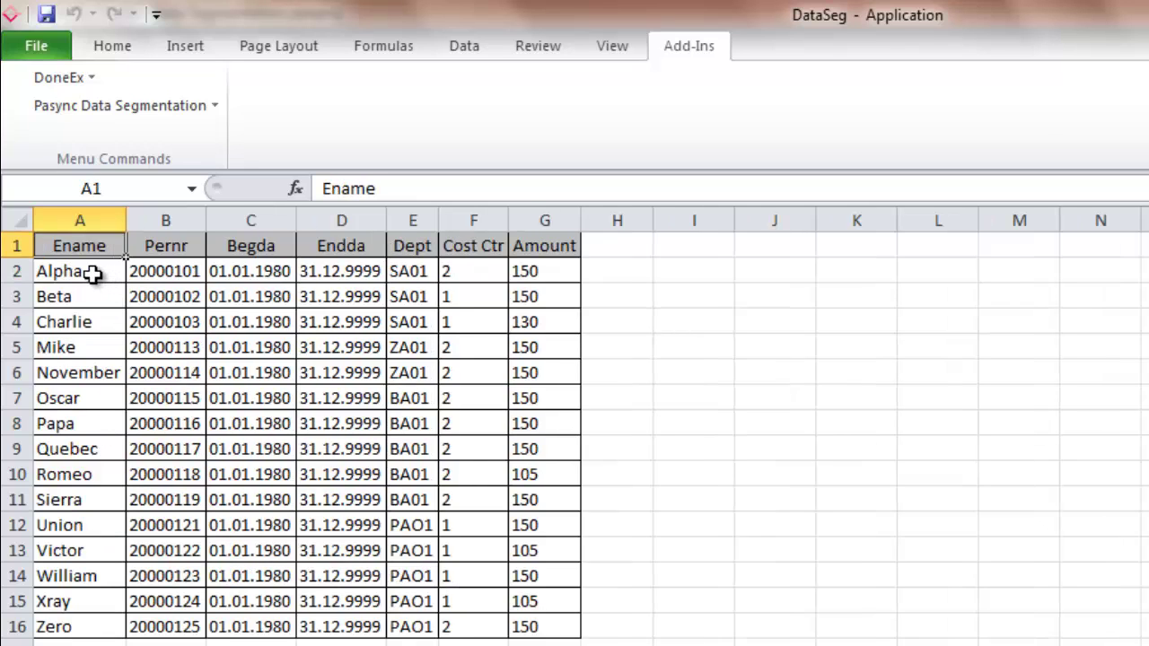
pyautogui.click(89, 272)
pyautogui.click(81, 302)
pyautogui.click(82, 314)
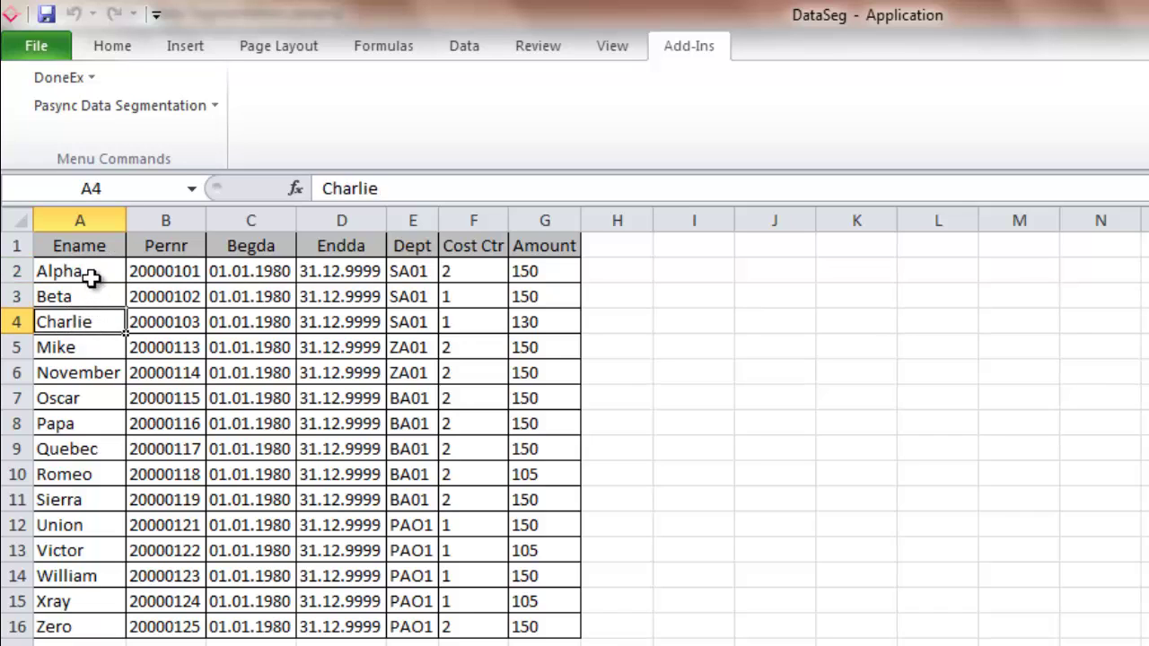
pyautogui.moveTo(90, 272); pyautogui.dragTo(84, 621)
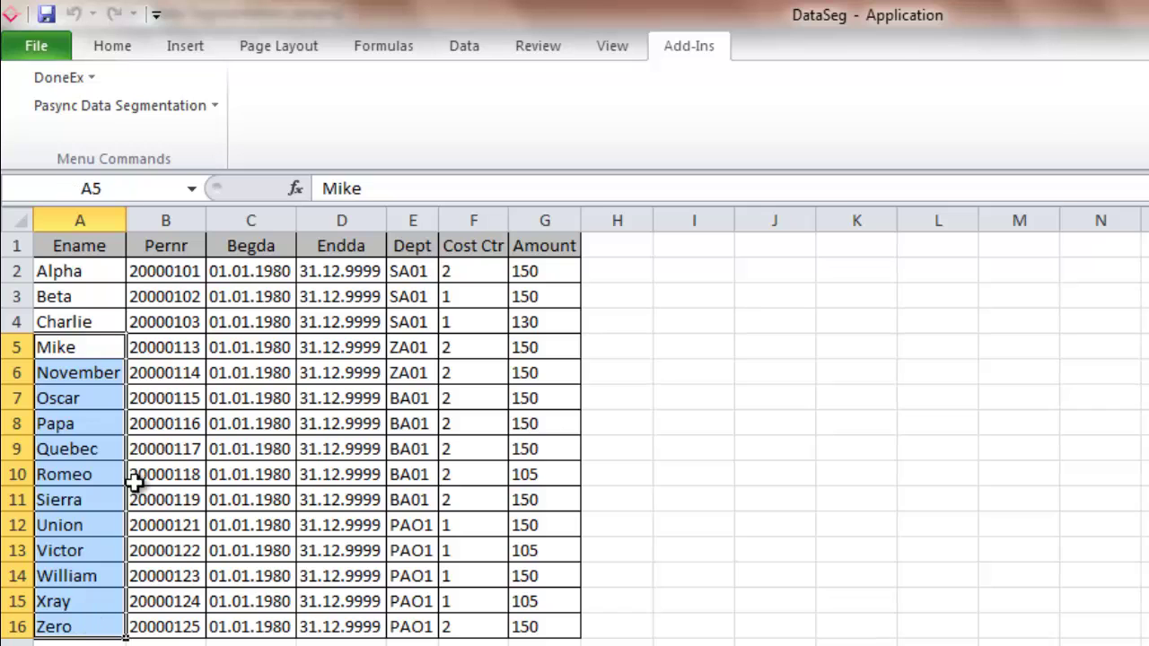
pyautogui.click(63, 238)
pyautogui.moveTo(63, 238); pyautogui.dragTo(517, 244)
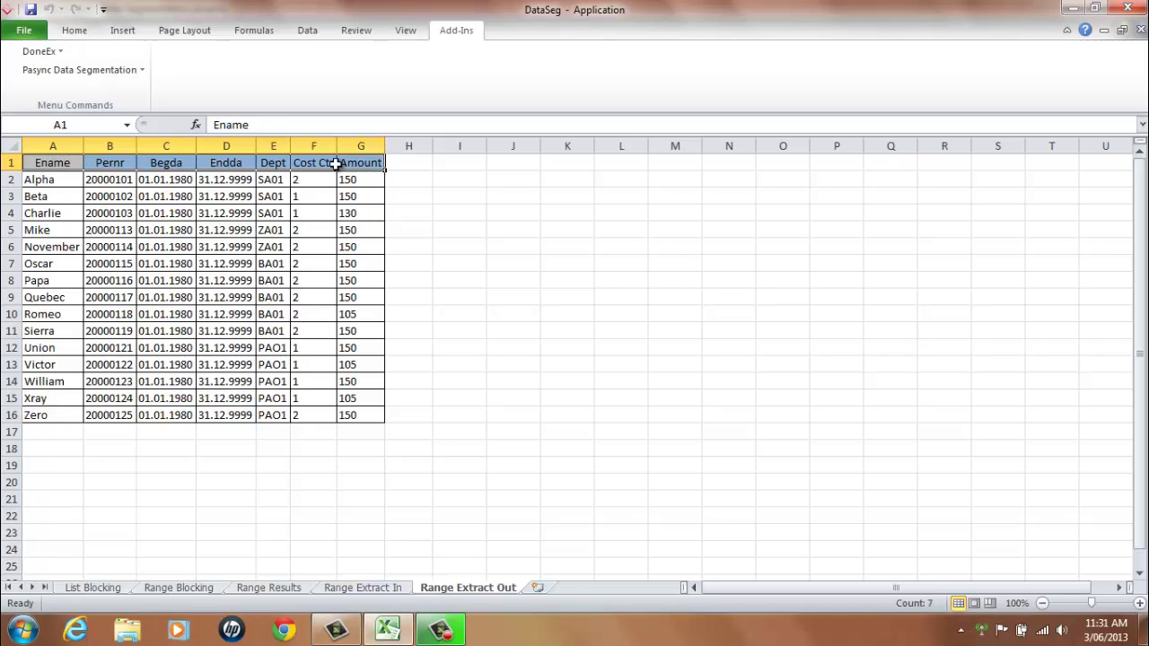
# Select the Ename header cell, export a data backup of the workbook with Pasync Data Segmentation and close the Data Backup notice
pyautogui.click(53, 163)
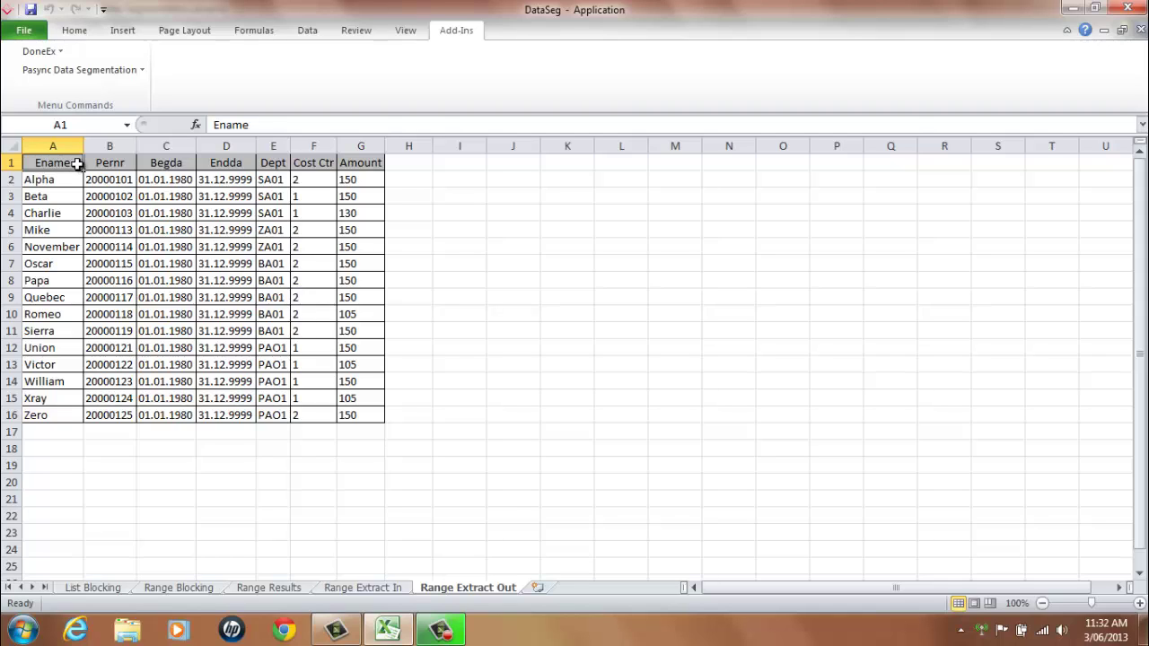
pyautogui.click(140, 74)
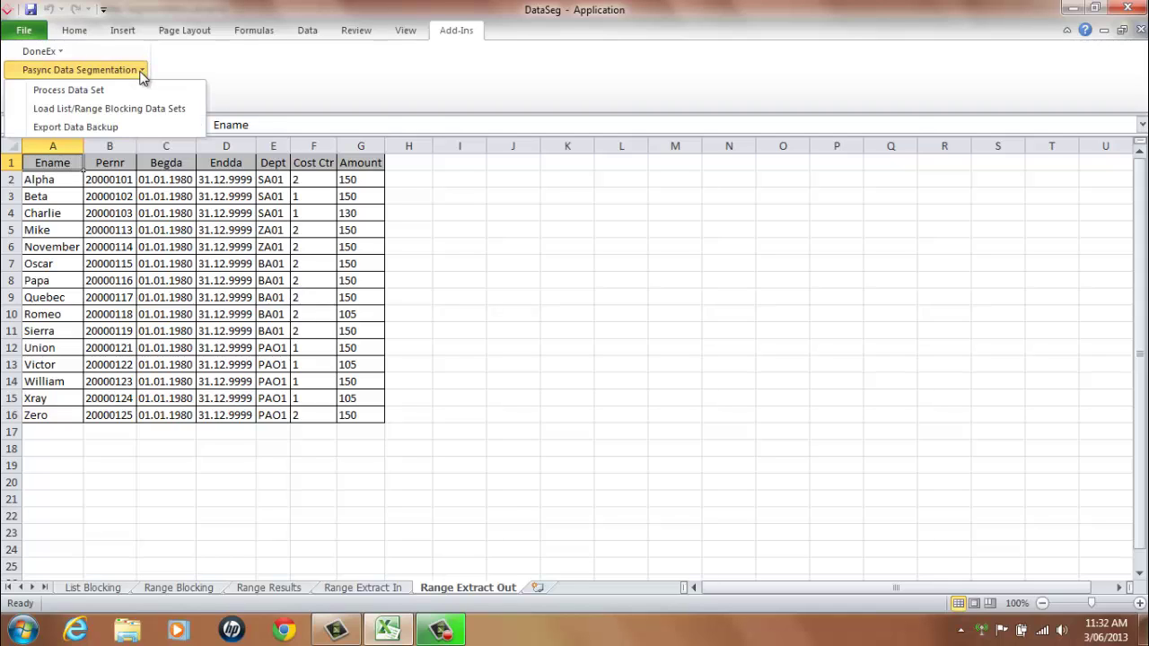
pyautogui.click(118, 129)
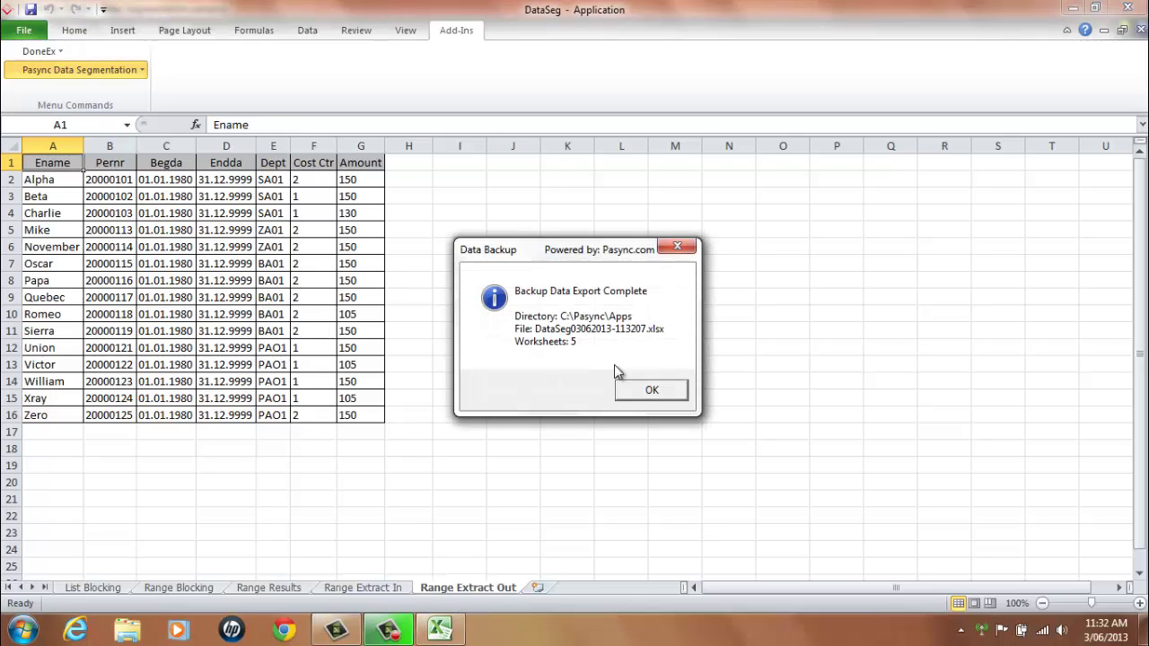
pyautogui.click(650, 391)
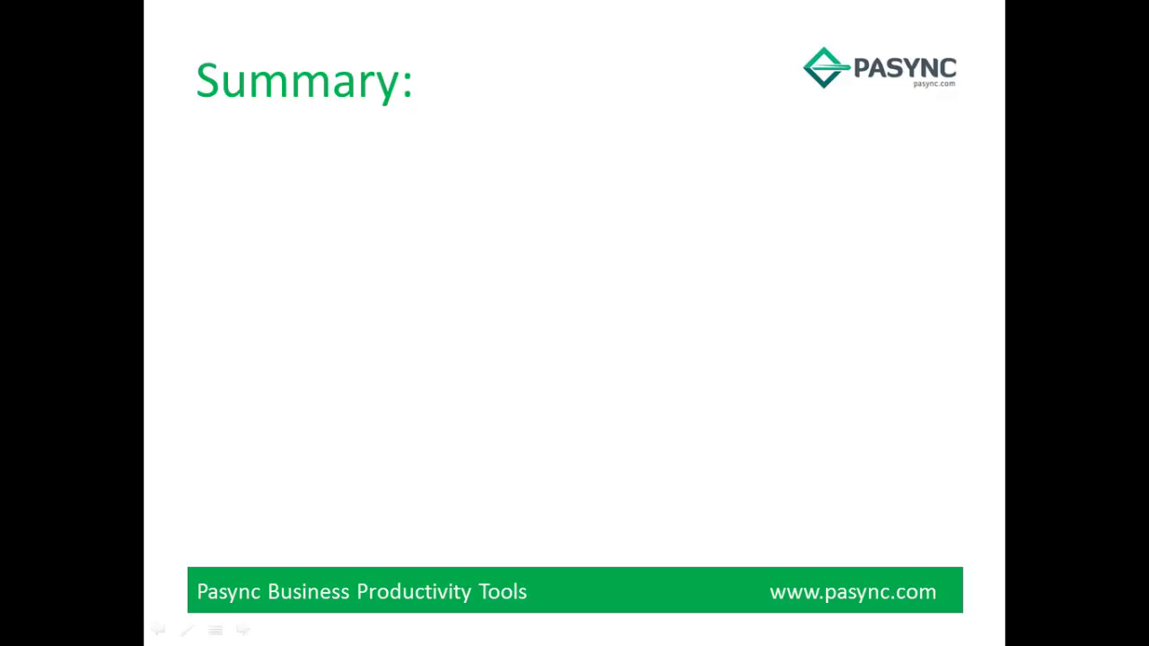
pyautogui.press('Right')
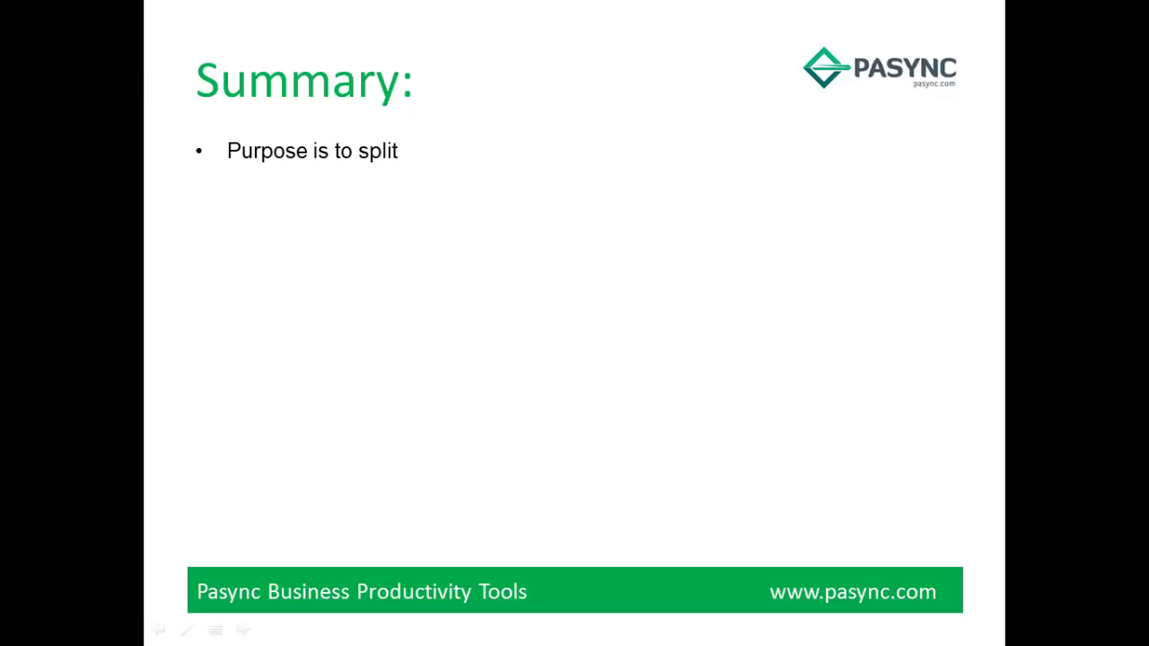